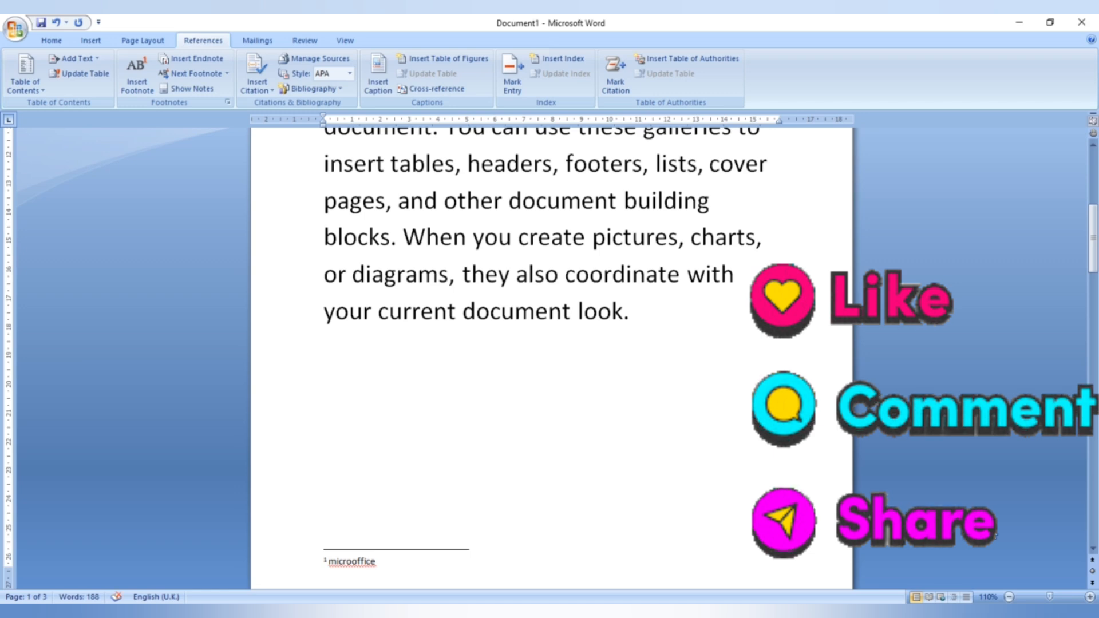
# - Insert a footnote on the word "directly" in the second page's paragraph, with the note text "Basic computer"
pyautogui.moveTo(1092, 239); pyautogui.dragTo(1091, 185)
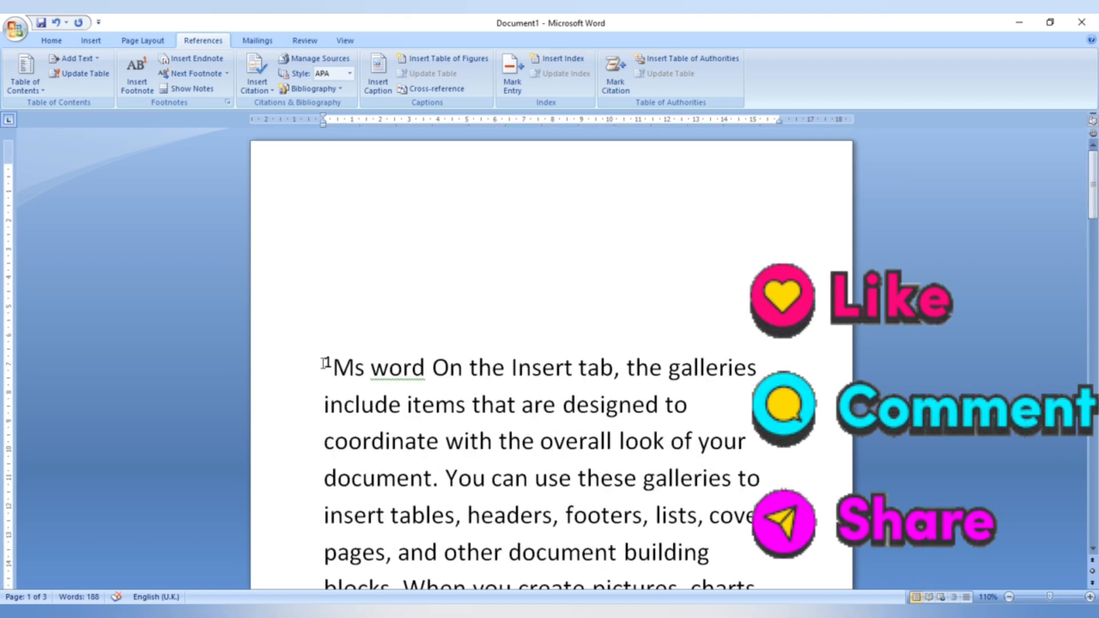
pyautogui.moveTo(331, 363)
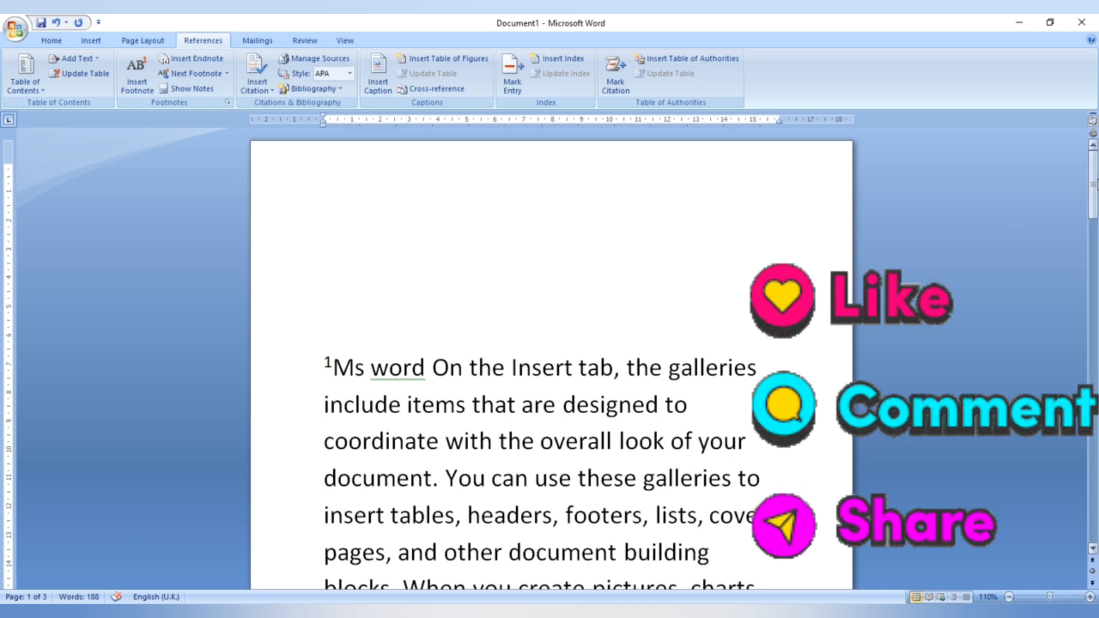
pyautogui.moveTo(1092, 185); pyautogui.dragTo(1093, 355)
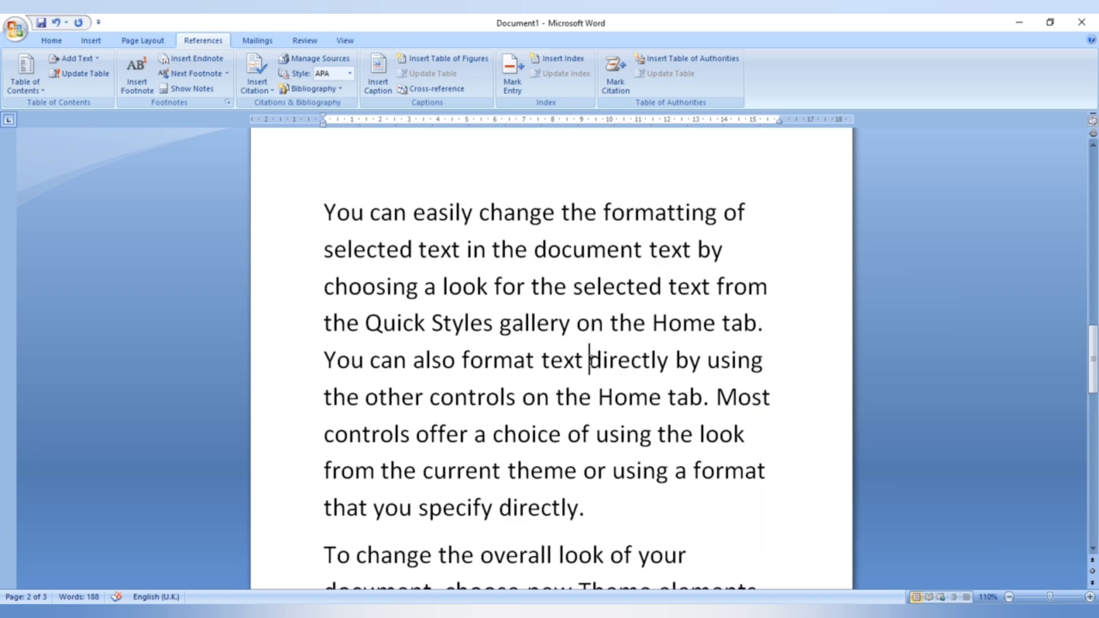
pyautogui.moveTo(614, 367); pyautogui.dragTo(670, 379)
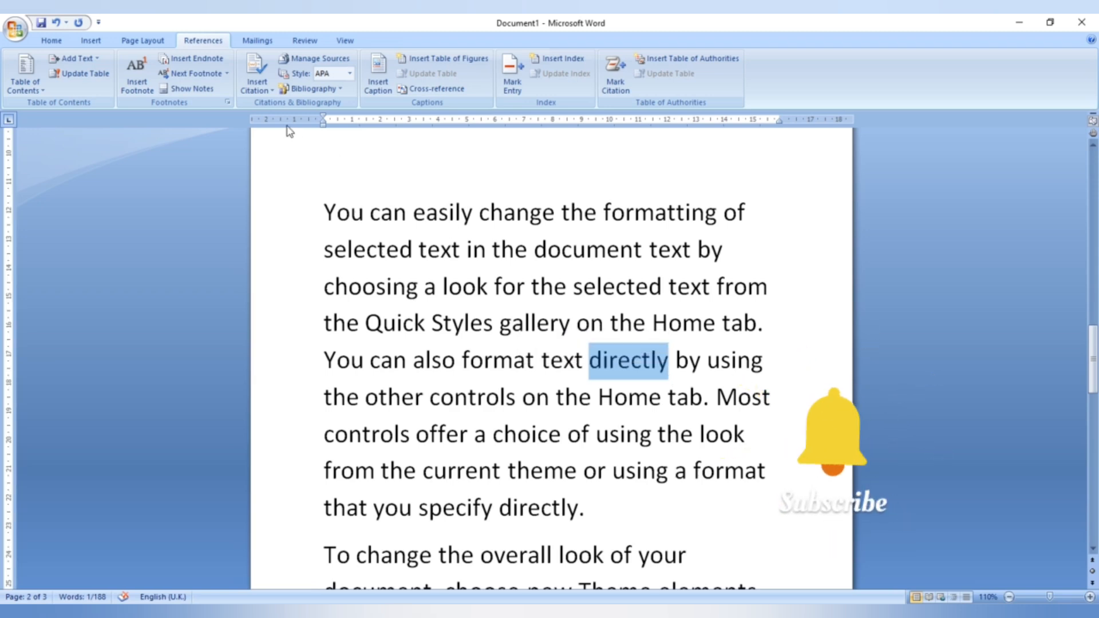
pyautogui.click(132, 86)
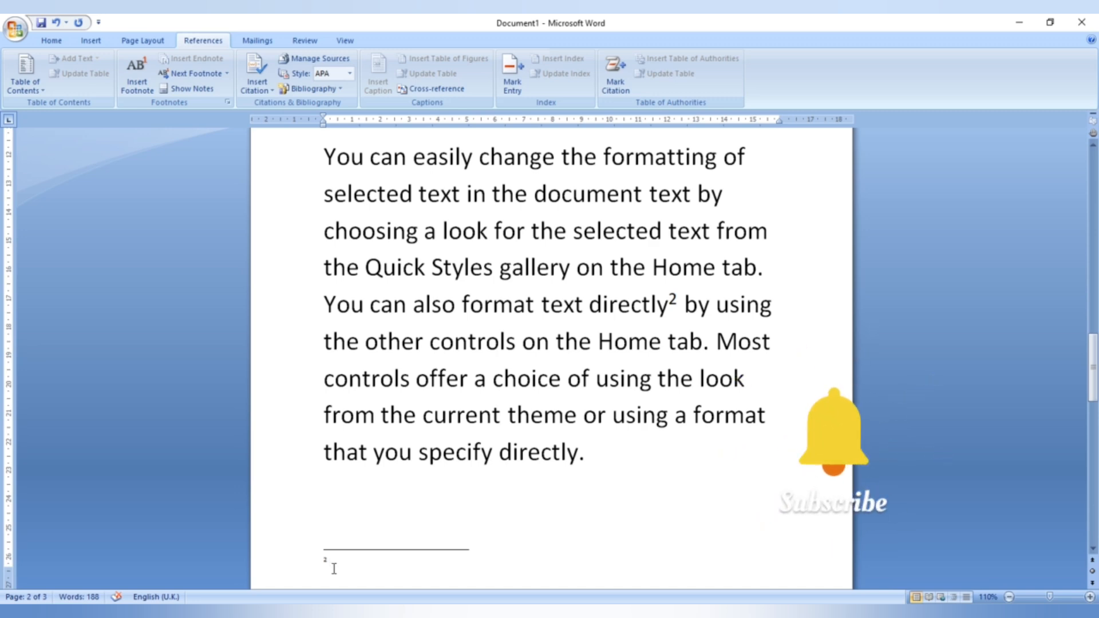
pyautogui.write('bas')
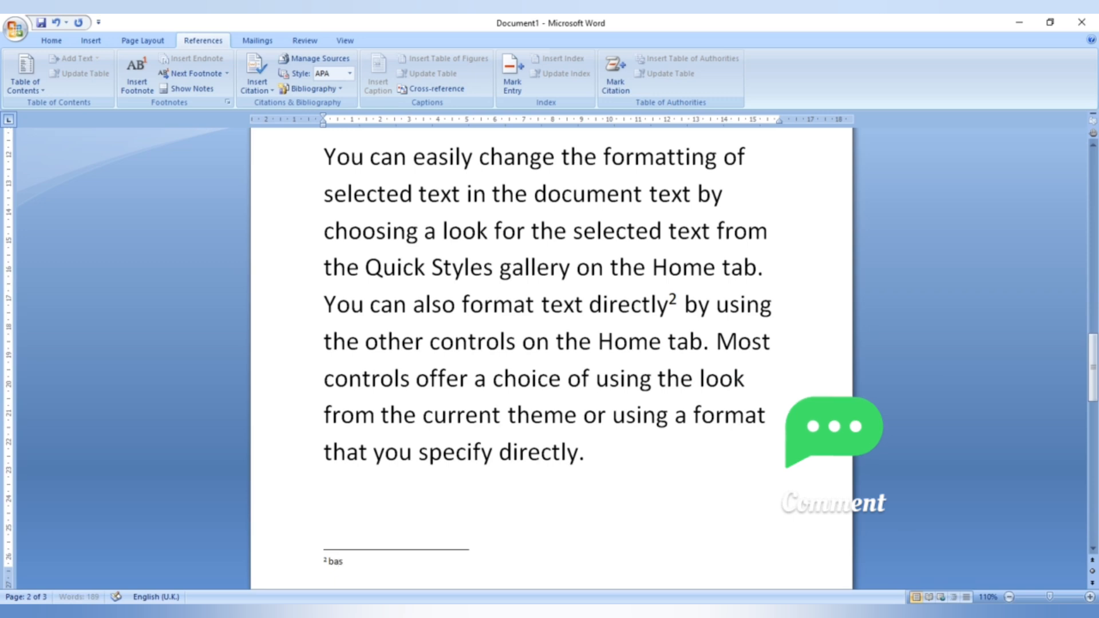
pyautogui.write('ic c')
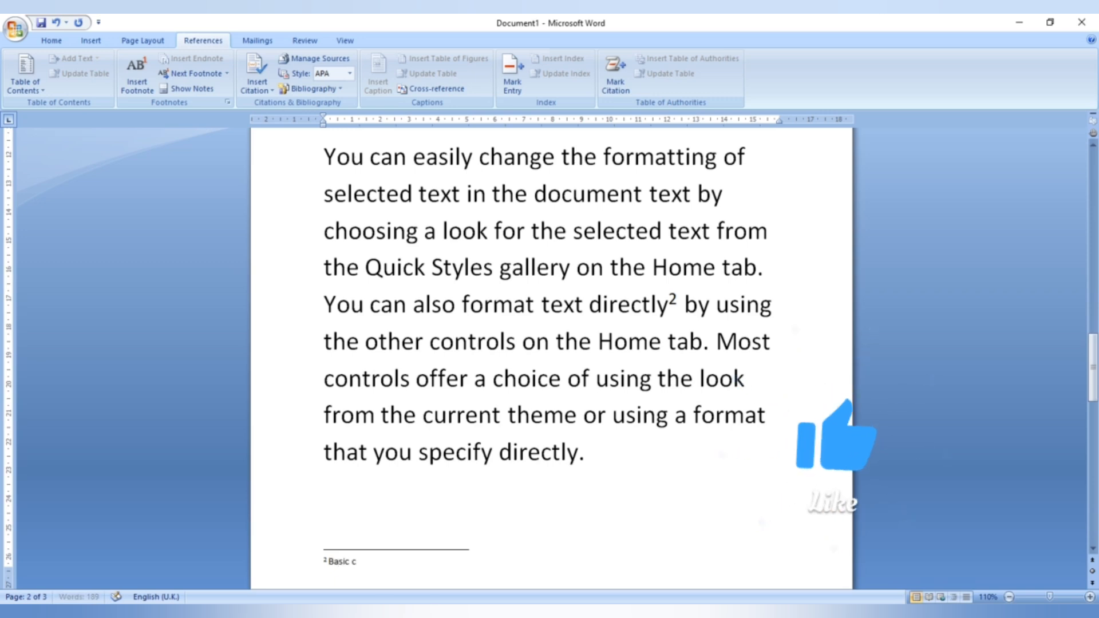
pyautogui.write('omput')
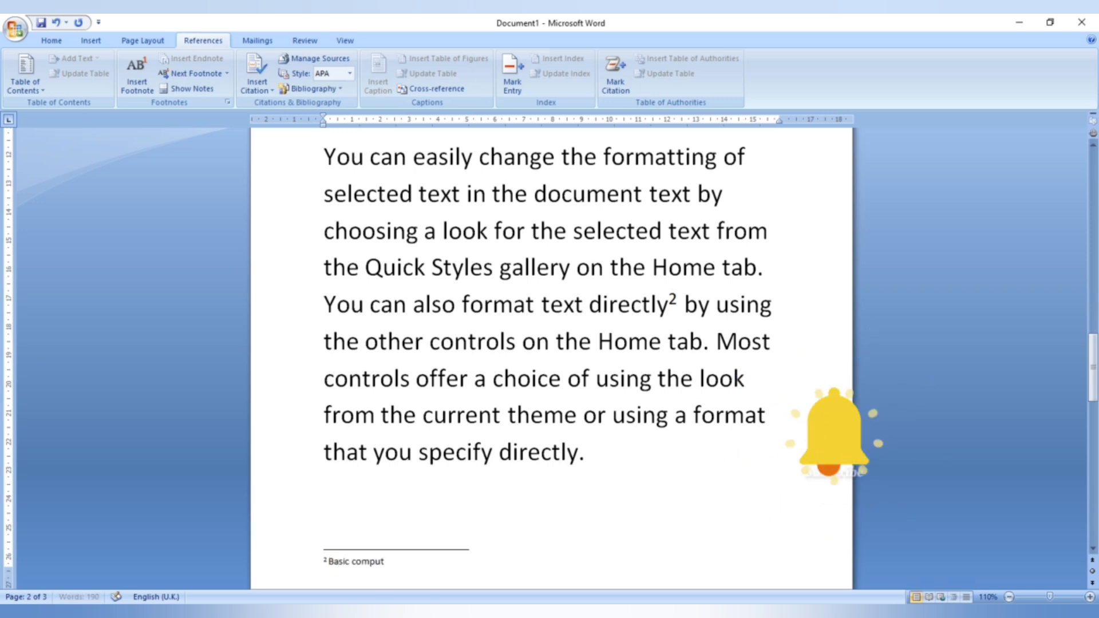
pyautogui.write('er')
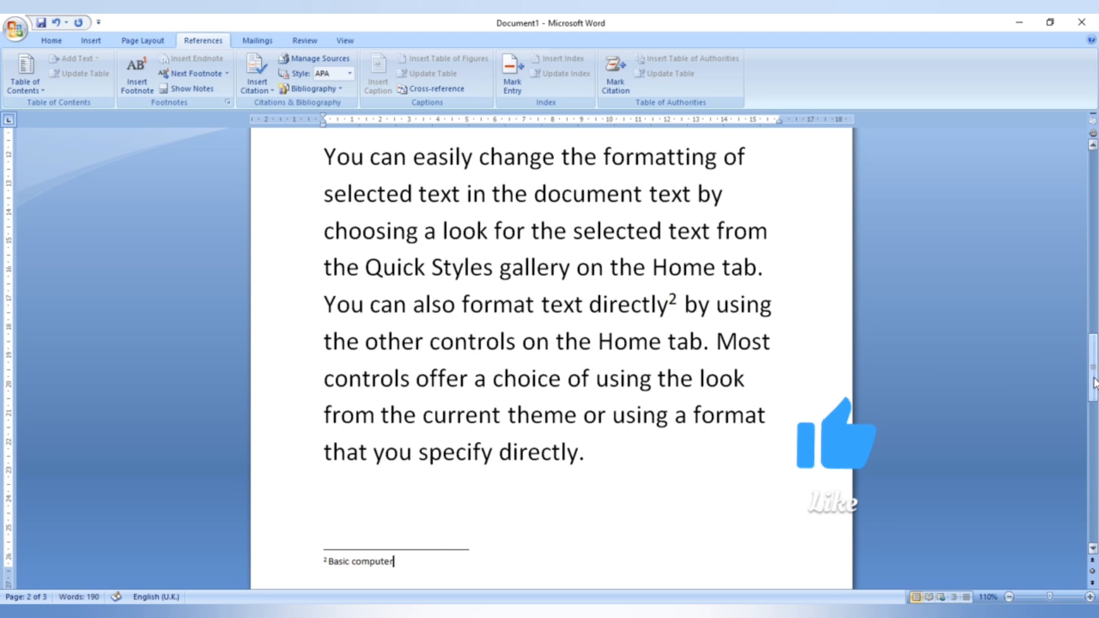
# - Review the footnote mark after "directly" on page 2 and its note text at the foot of that page
pyautogui.rightClick(1093, 355)
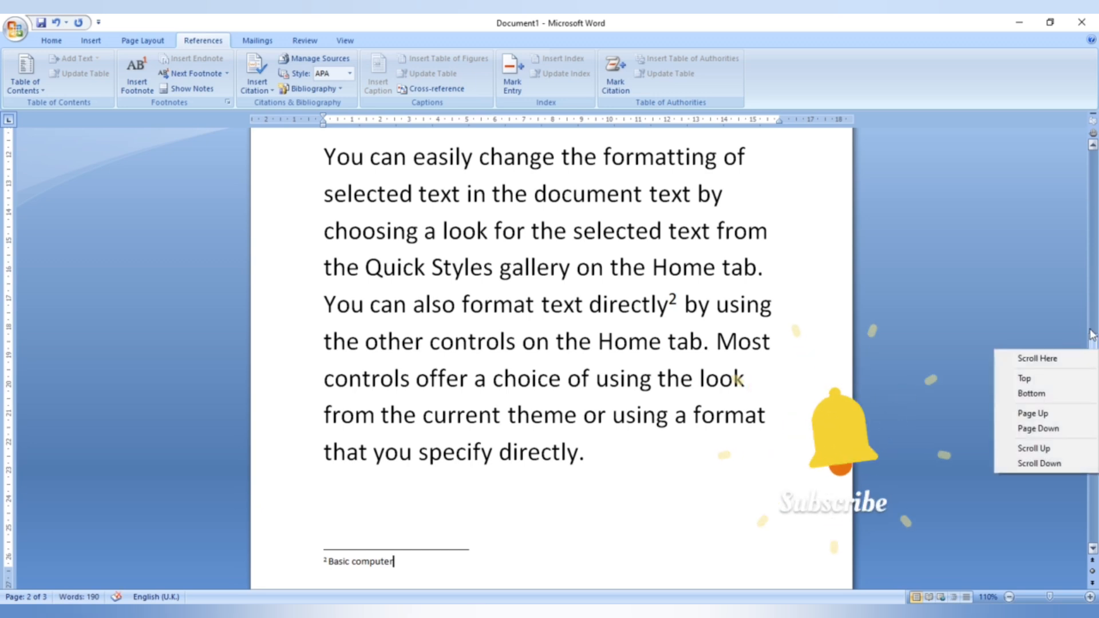
pyautogui.click(999, 301)
pyautogui.click(998, 301)
pyautogui.moveTo(1094, 382); pyautogui.dragTo(1095, 369)
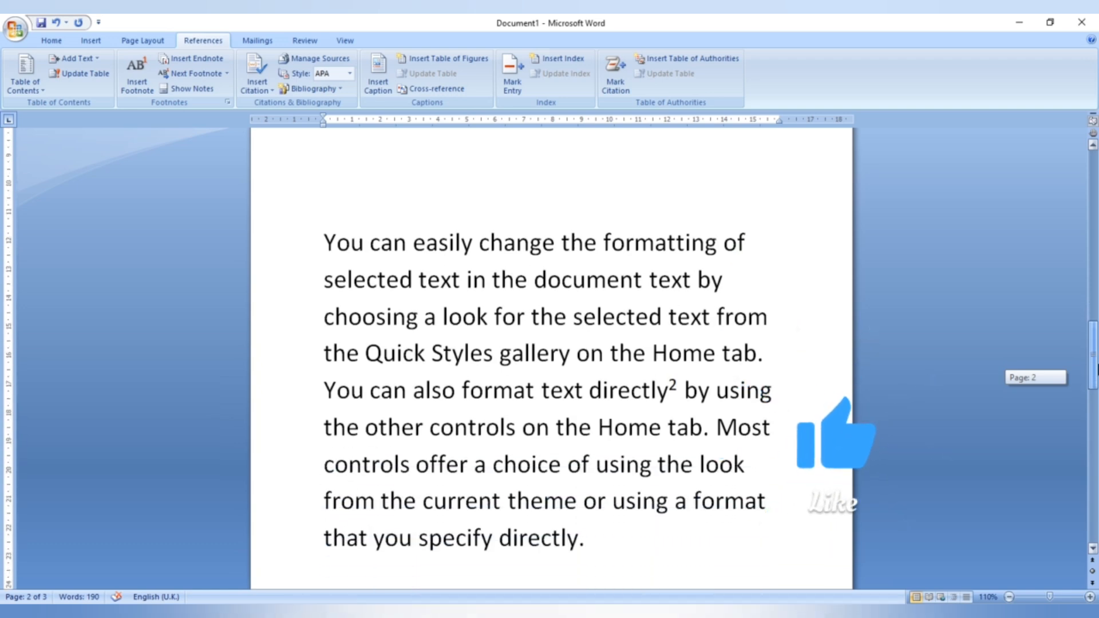
pyautogui.moveTo(1096, 369); pyautogui.dragTo(1095, 371)
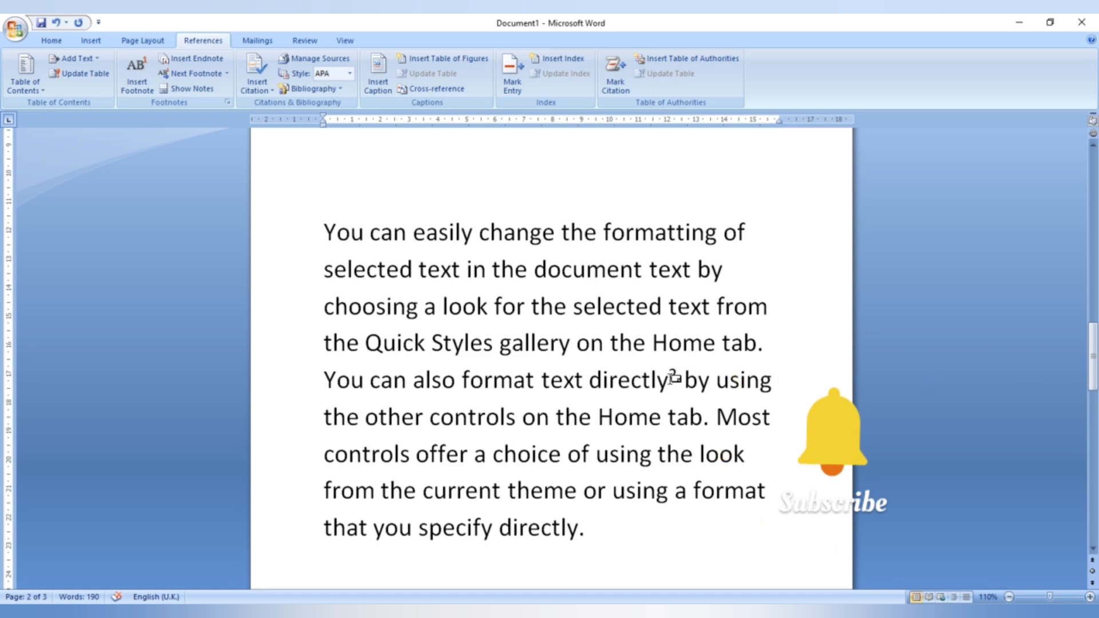
pyautogui.moveTo(673, 378)
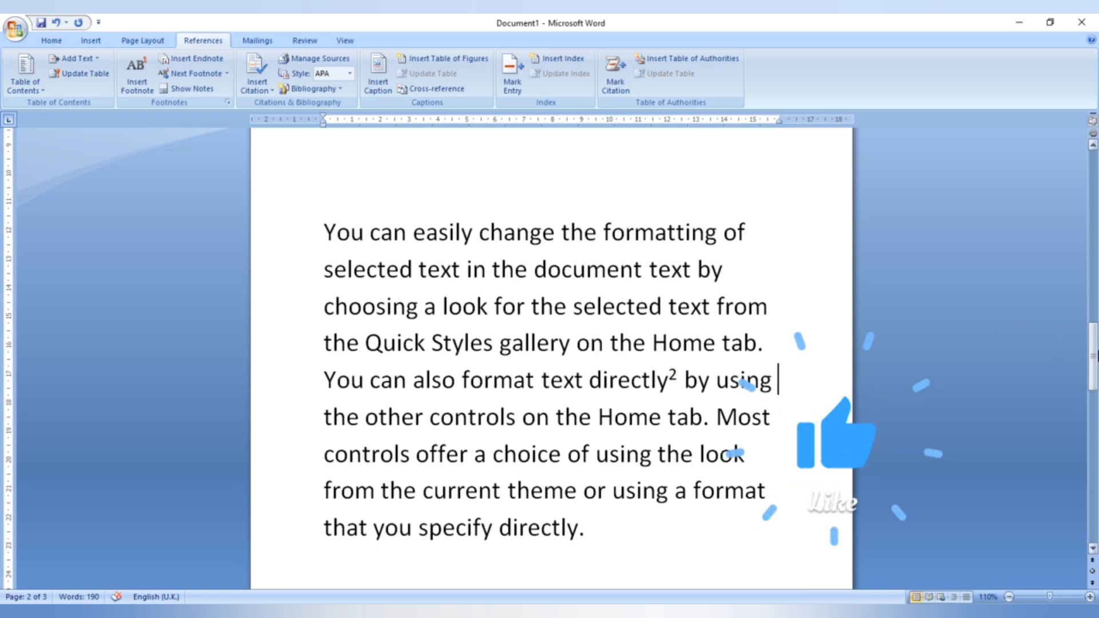
pyautogui.moveTo(1093, 373); pyautogui.dragTo(1096, 401)
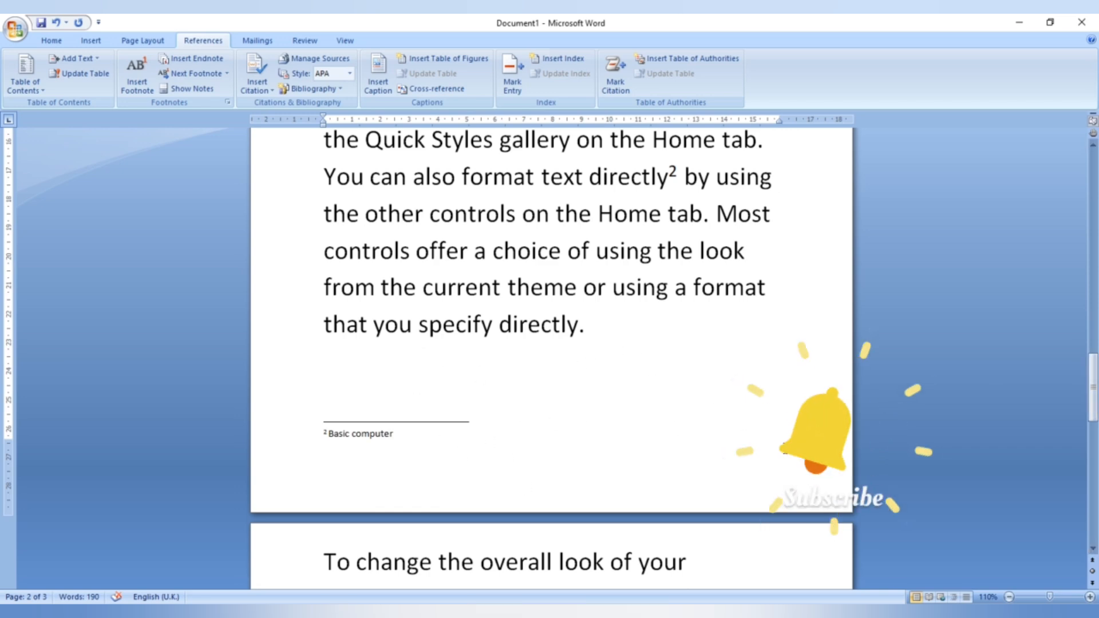
# - Insert an endnote before "galleries to insert tables" on the first page, with the note text "tally"
pyautogui.moveTo(1096, 398); pyautogui.dragTo(1074, 213)
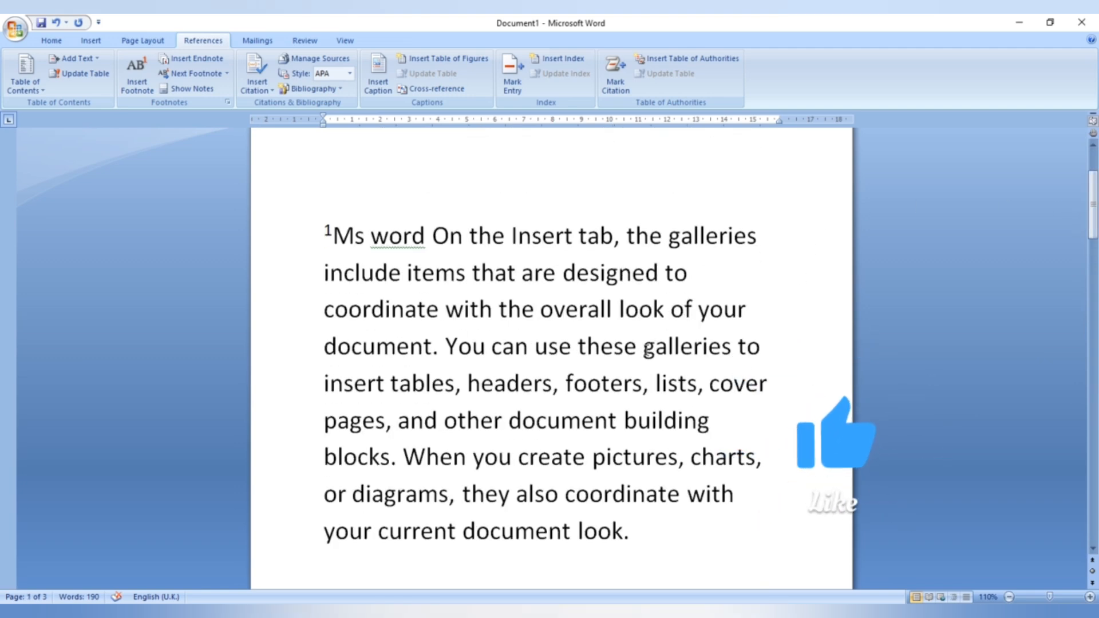
pyautogui.click(643, 347)
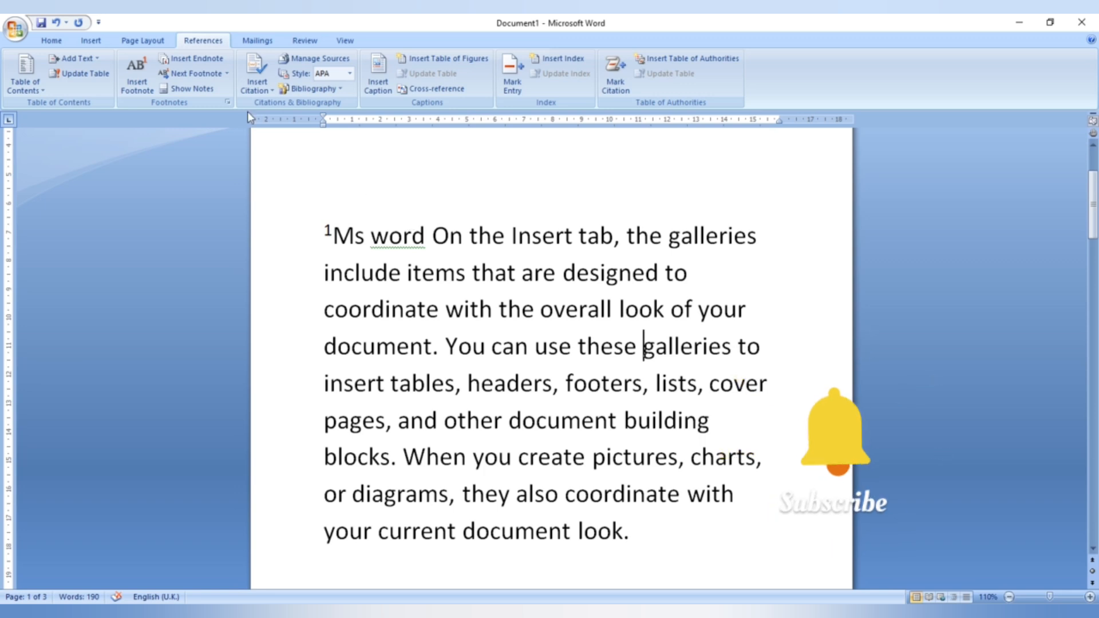
pyautogui.click(209, 60)
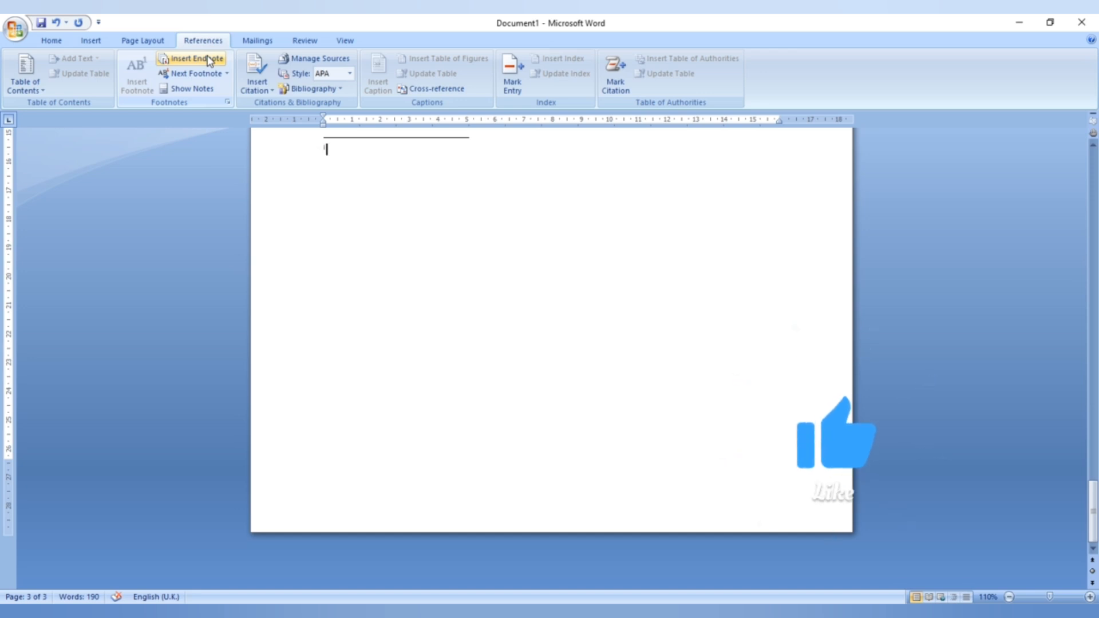
pyautogui.write('t')
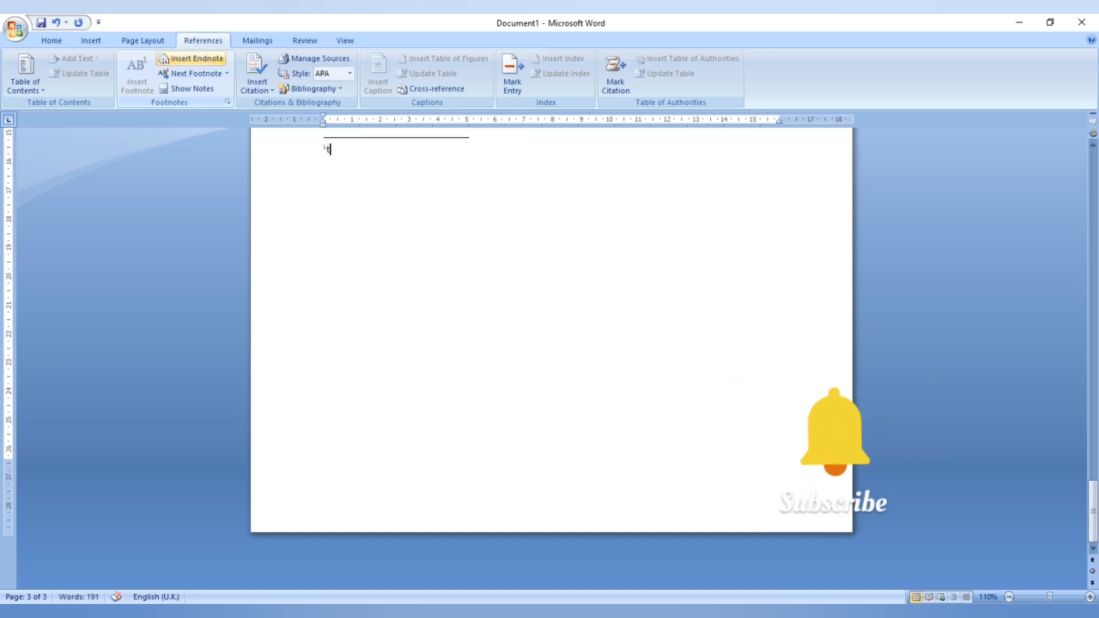
pyautogui.write('ally')
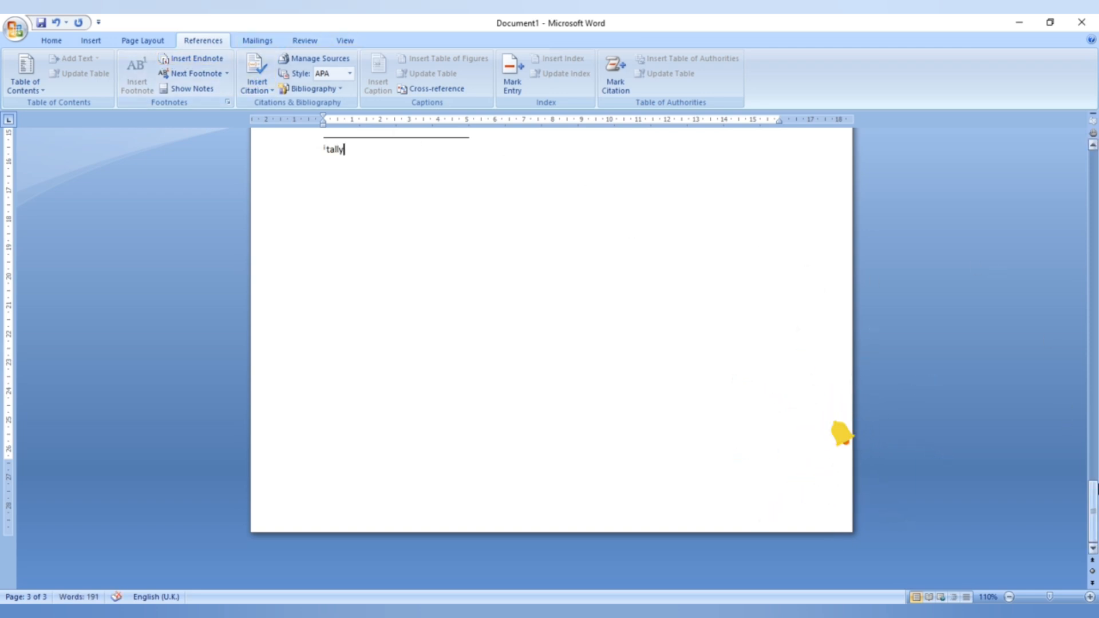
# - Review the note marks on the first two pages and place the insertion point before "Home tab" in page 2's Quick Styles sentence
pyautogui.moveTo(1094, 497); pyautogui.dragTo(971, 348)
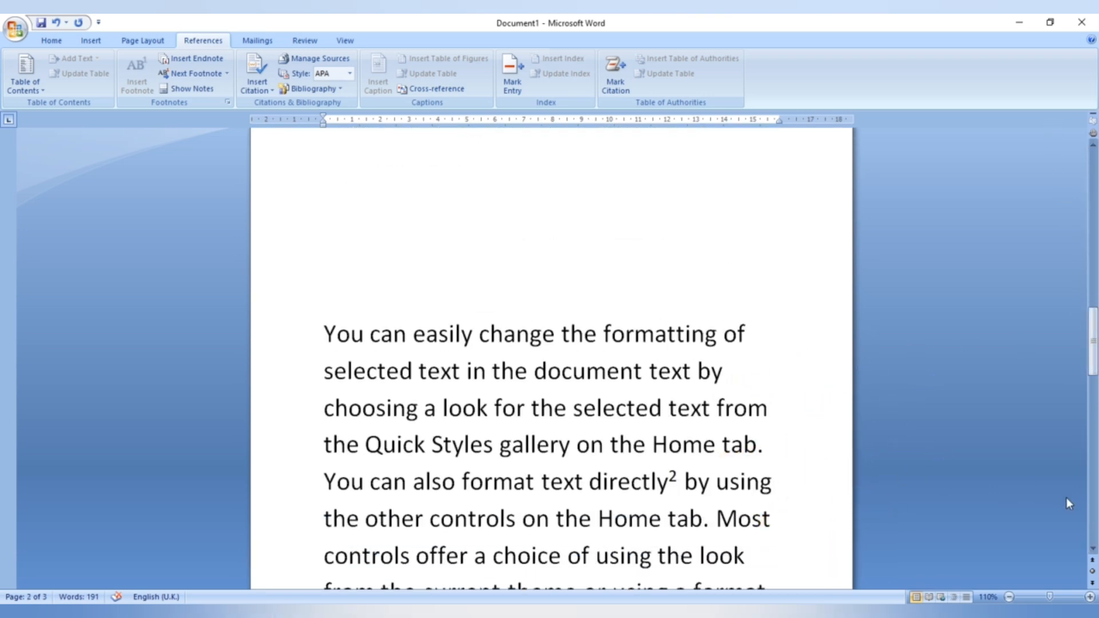
pyautogui.moveTo(1093, 366); pyautogui.dragTo(1093, 382)
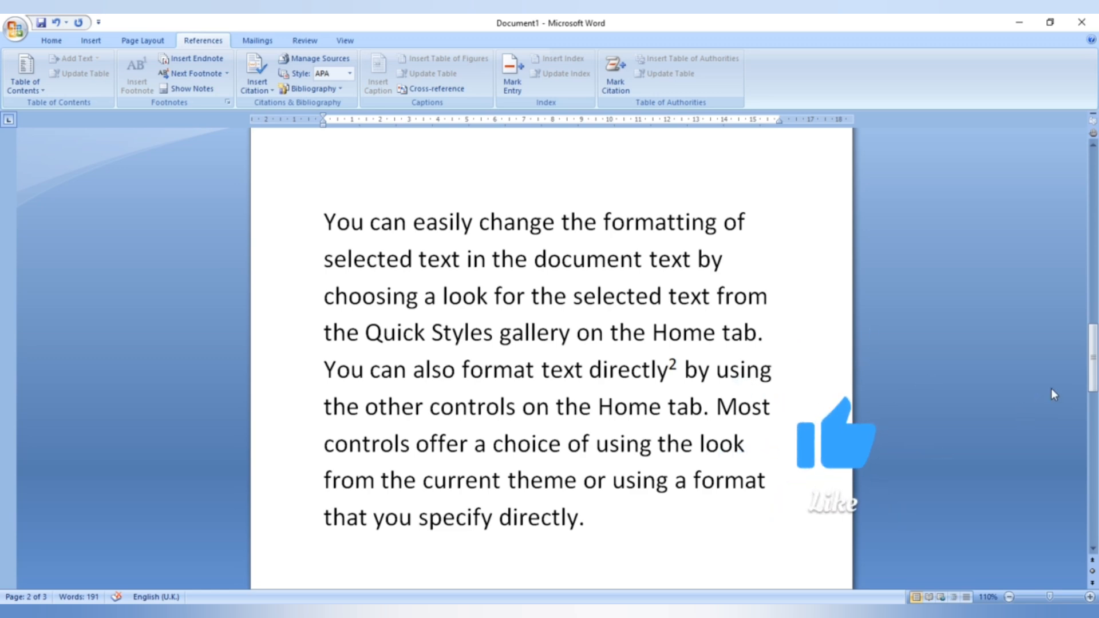
pyautogui.moveTo(1092, 358); pyautogui.dragTo(1086, 210)
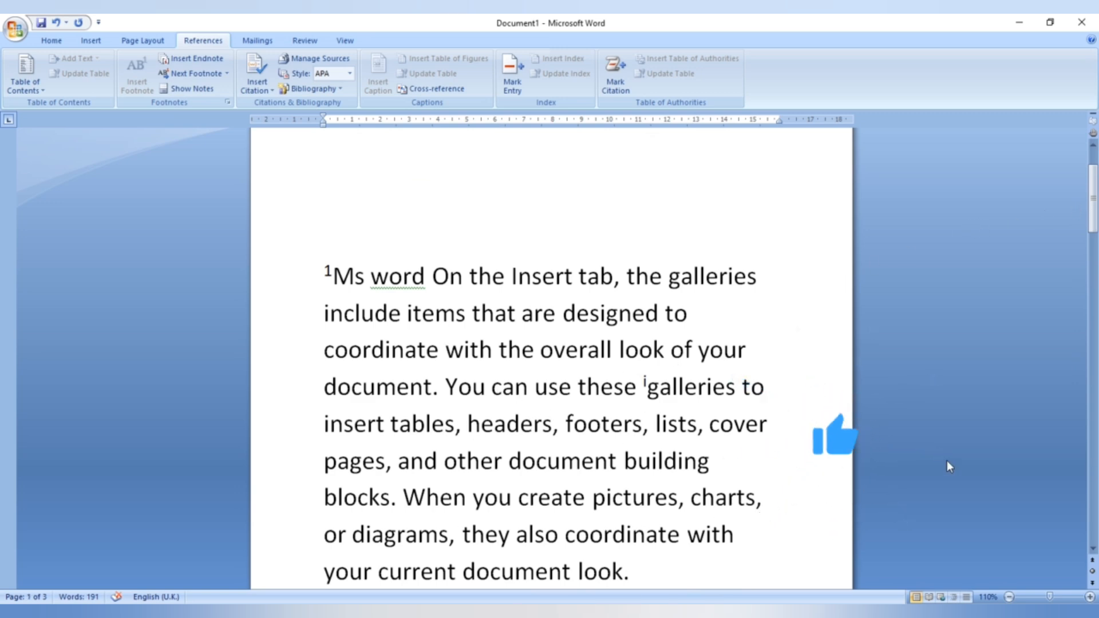
pyautogui.moveTo(1092, 197); pyautogui.dragTo(834, 324)
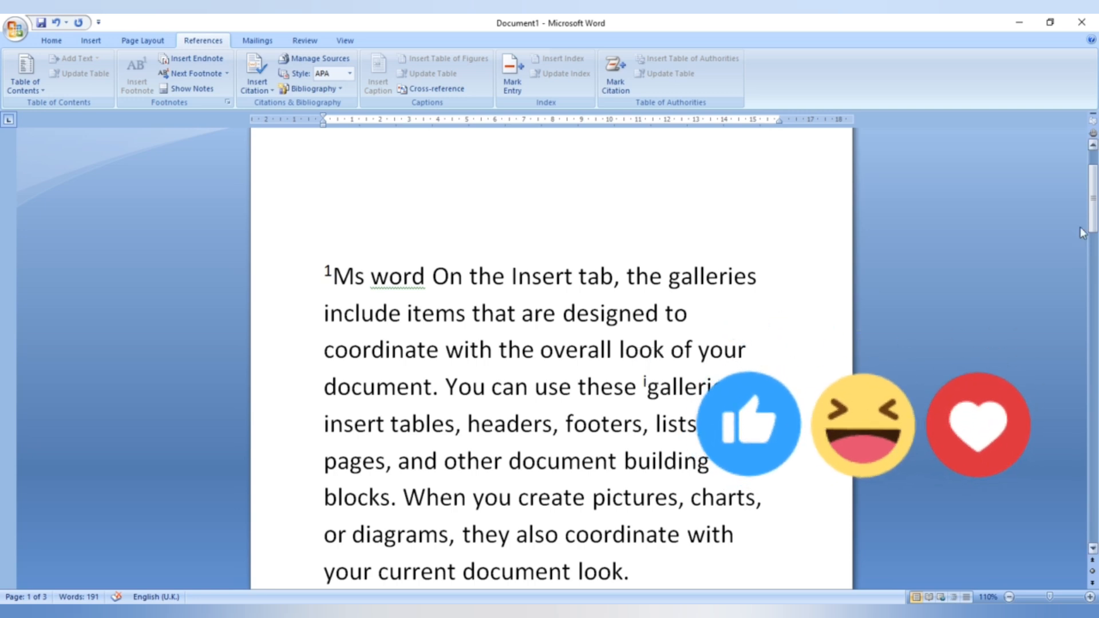
pyautogui.moveTo(1094, 217); pyautogui.dragTo(1096, 386)
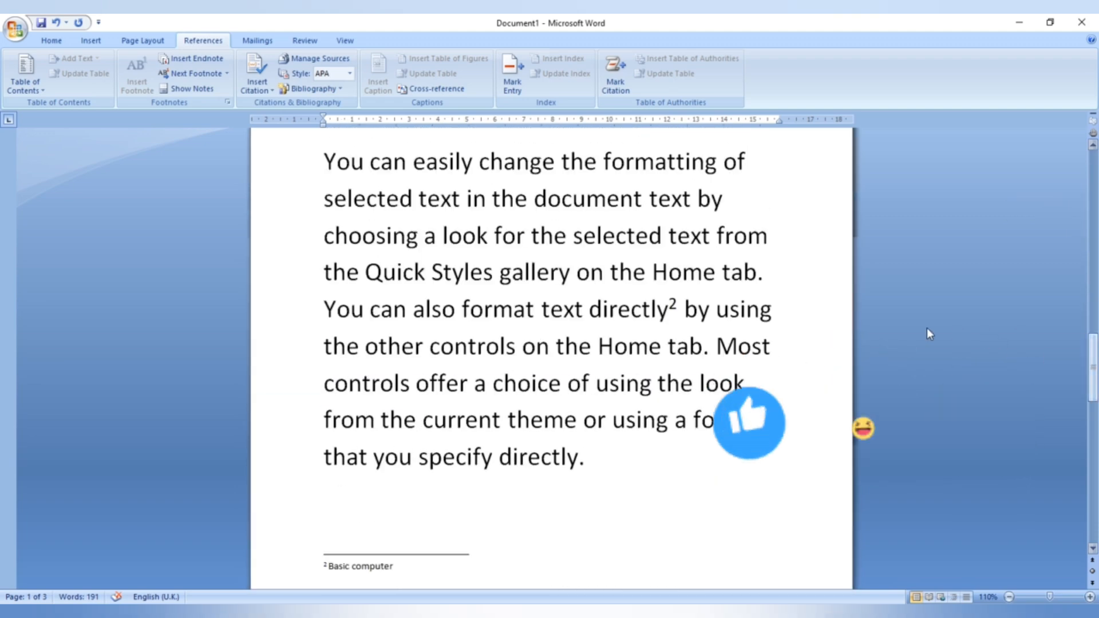
pyautogui.click(656, 272)
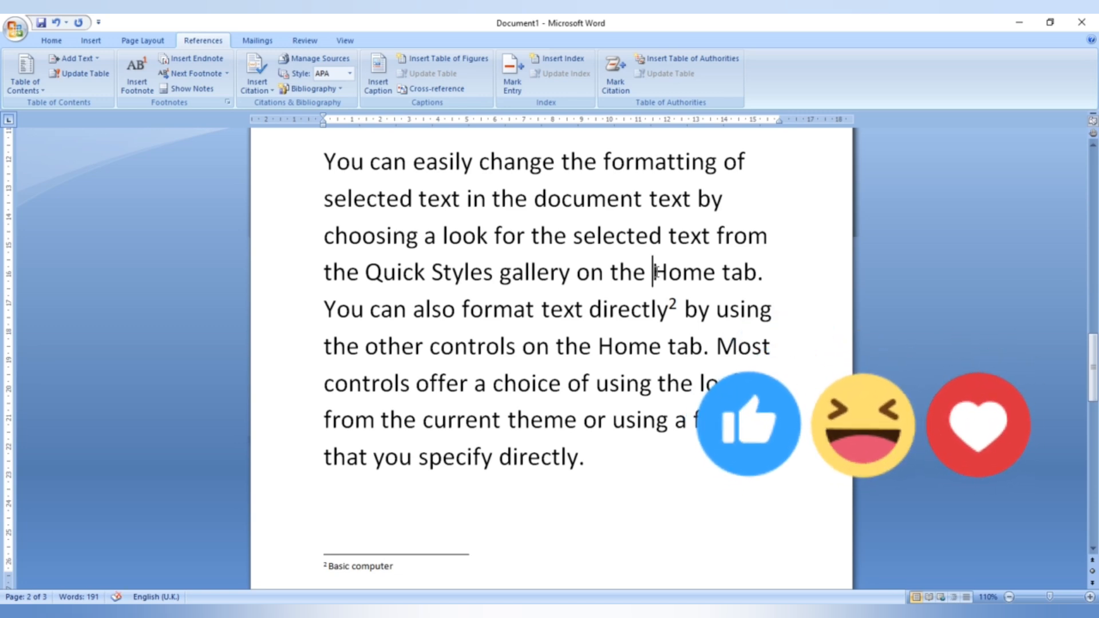
pyautogui.write('yas')
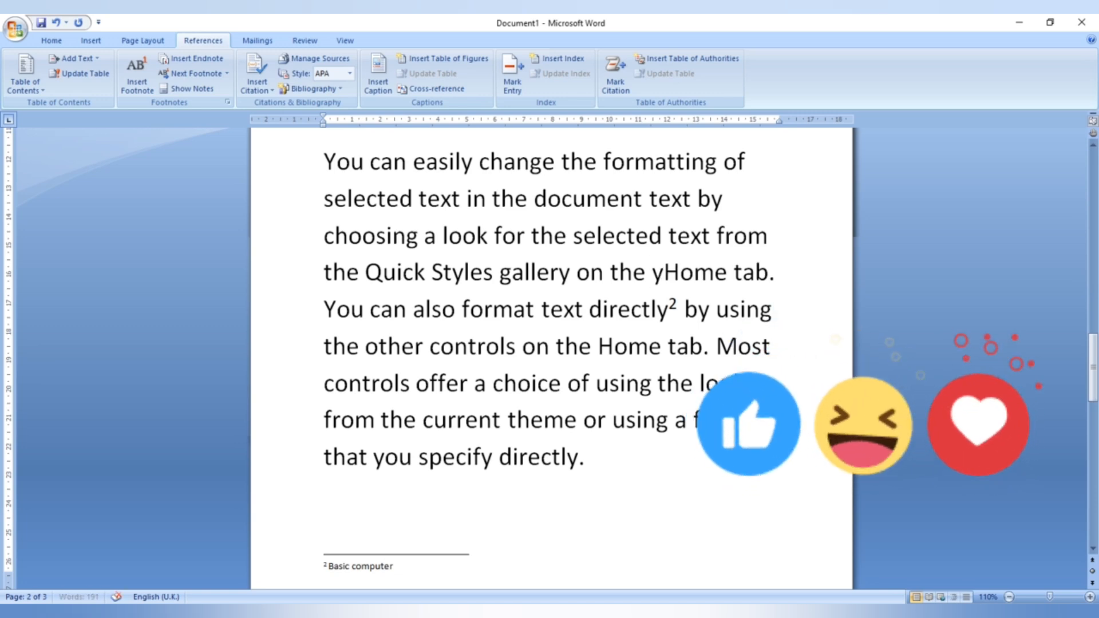
pyautogui.write('h')
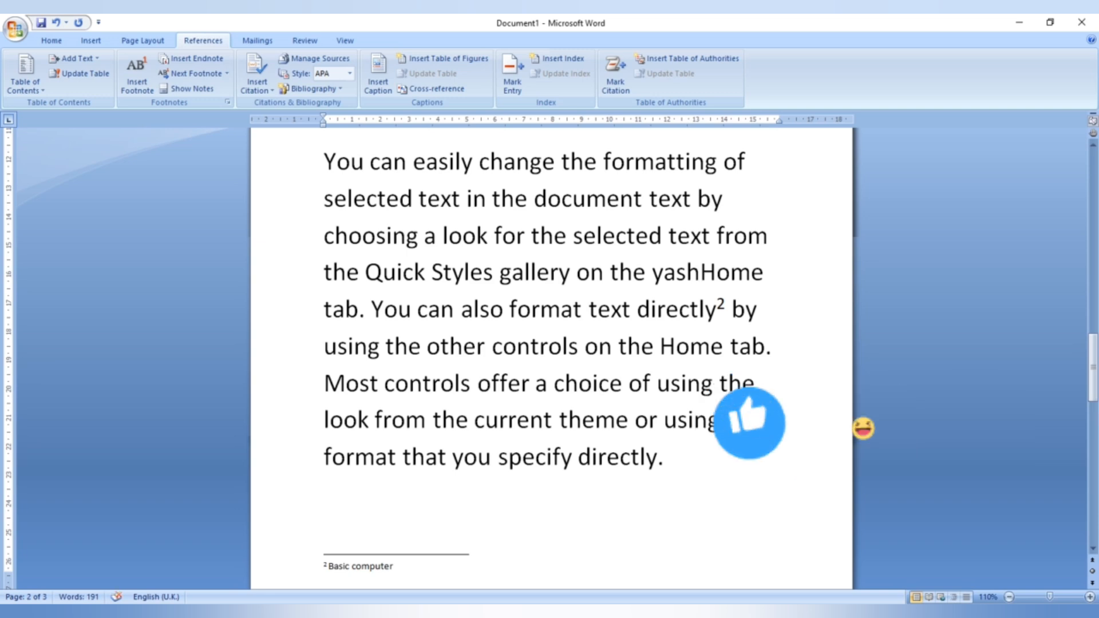
pyautogui.press('BackSpace')
pyautogui.press('BackSpace')
pyautogui.press('BackSpace')
pyautogui.press('BackSpace')
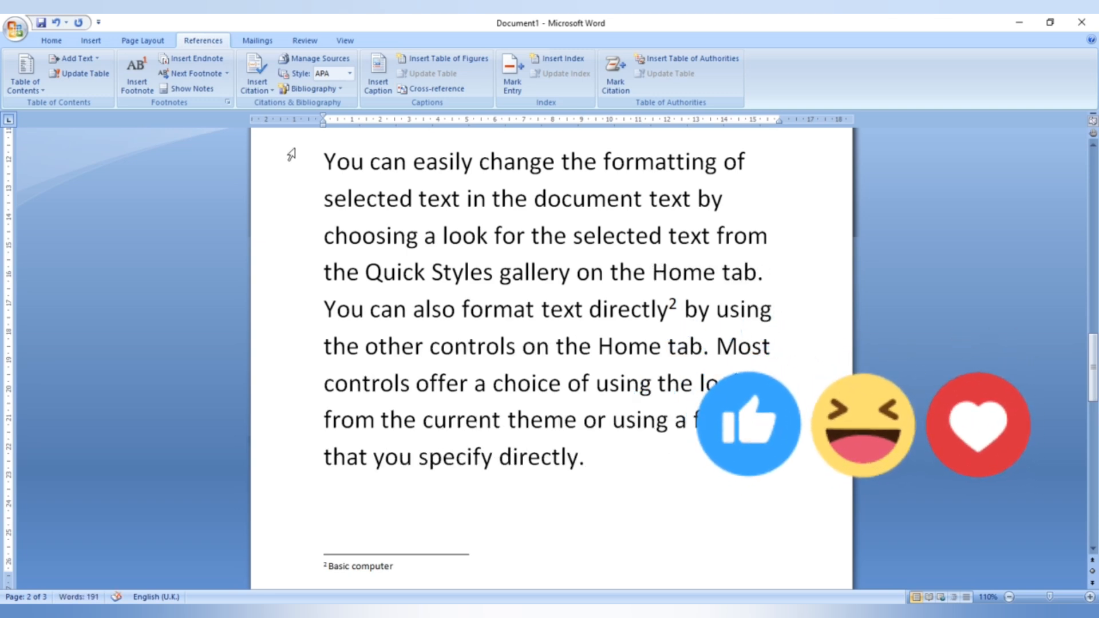
# - Insert an endnote at the insertion point before "Home tab", with the note text "hygyhty"
pyautogui.click(186, 60)
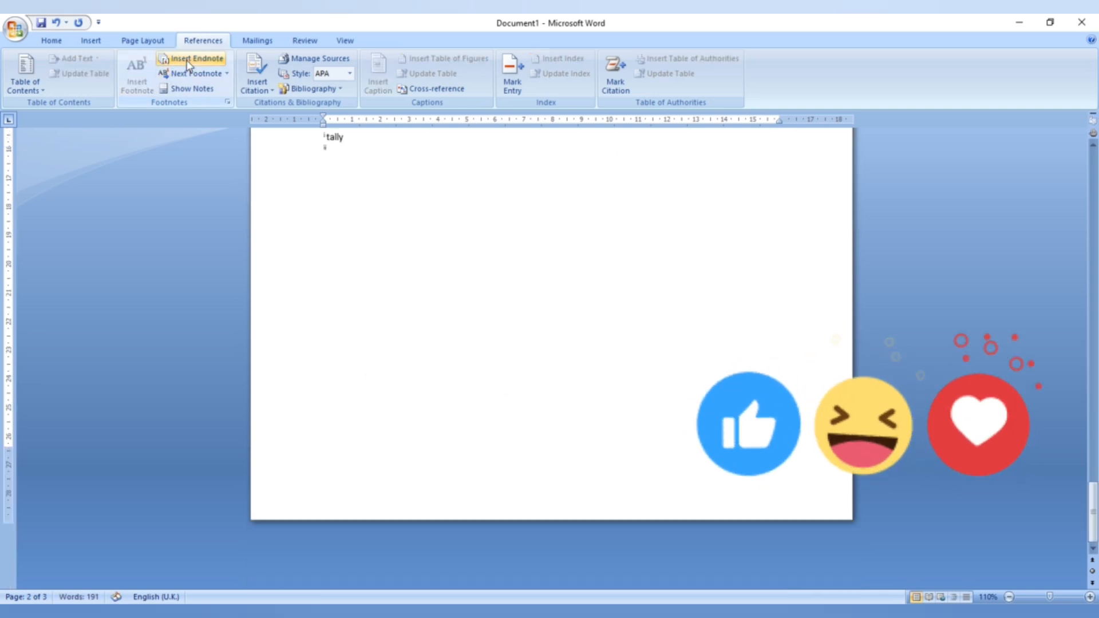
pyautogui.write('hygyhty')
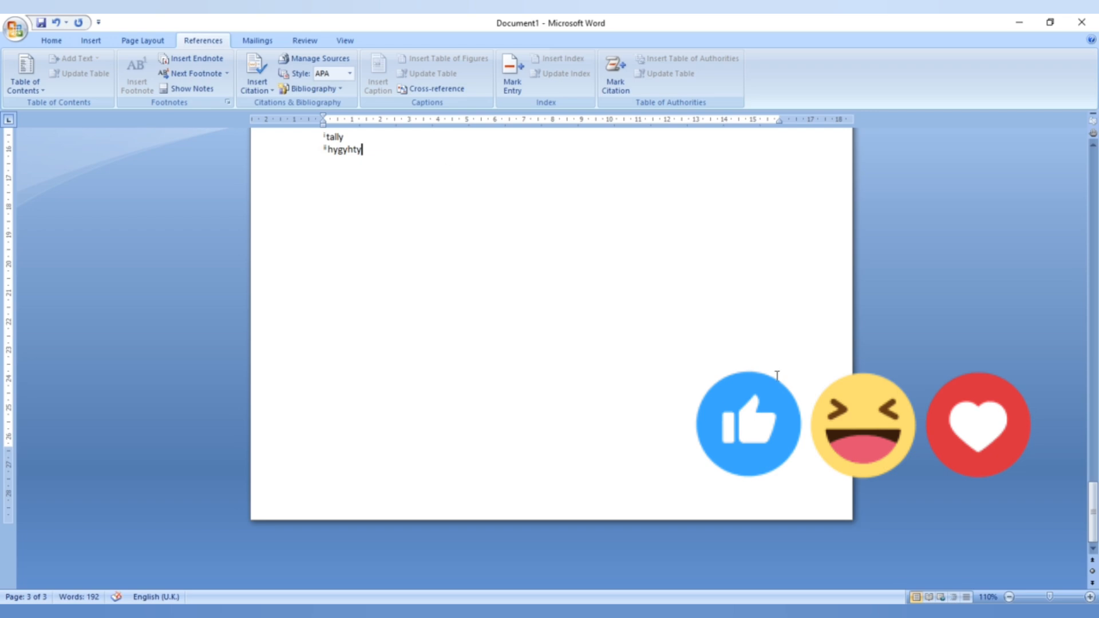
# - From the first page, go to the next footnote mark in the document and return to the previous footnote mark
pyautogui.moveTo(1092, 516); pyautogui.dragTo(1097, 181)
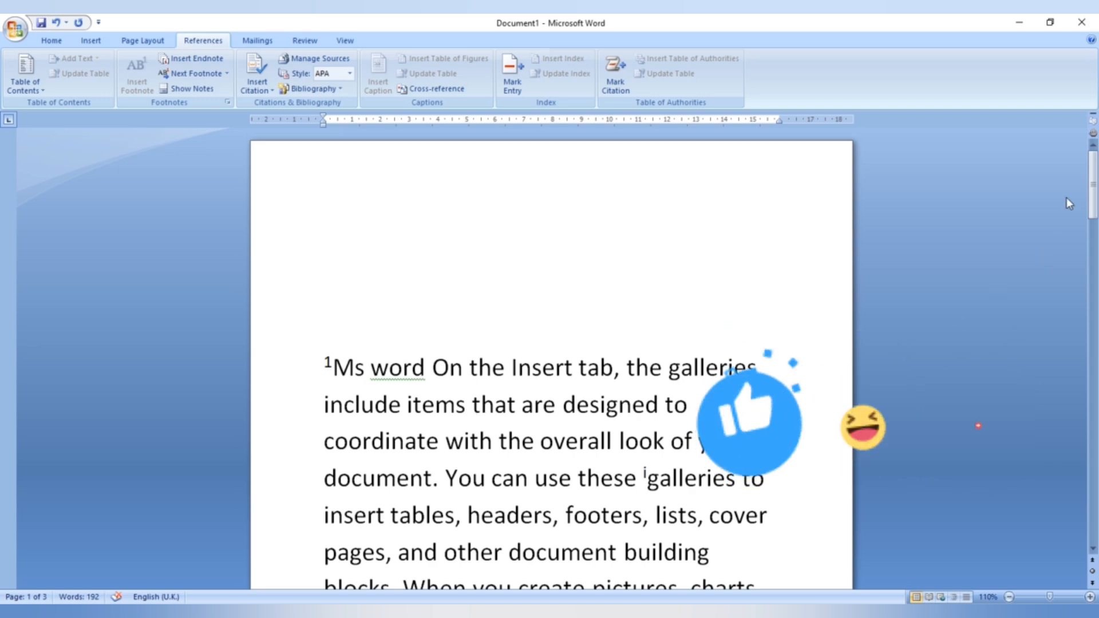
pyautogui.moveTo(1093, 198)
pyautogui.mouseDown()
pyautogui.moveTo(1095, 269)
pyautogui.moveTo(1093, 193)
pyautogui.mouseUp()
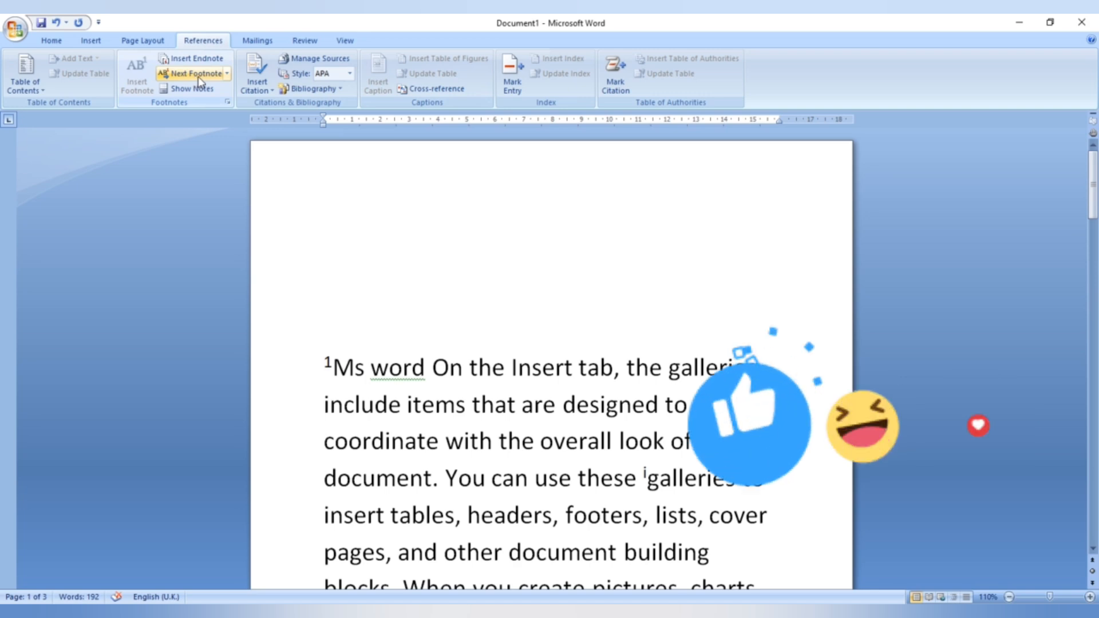
pyautogui.click(227, 76)
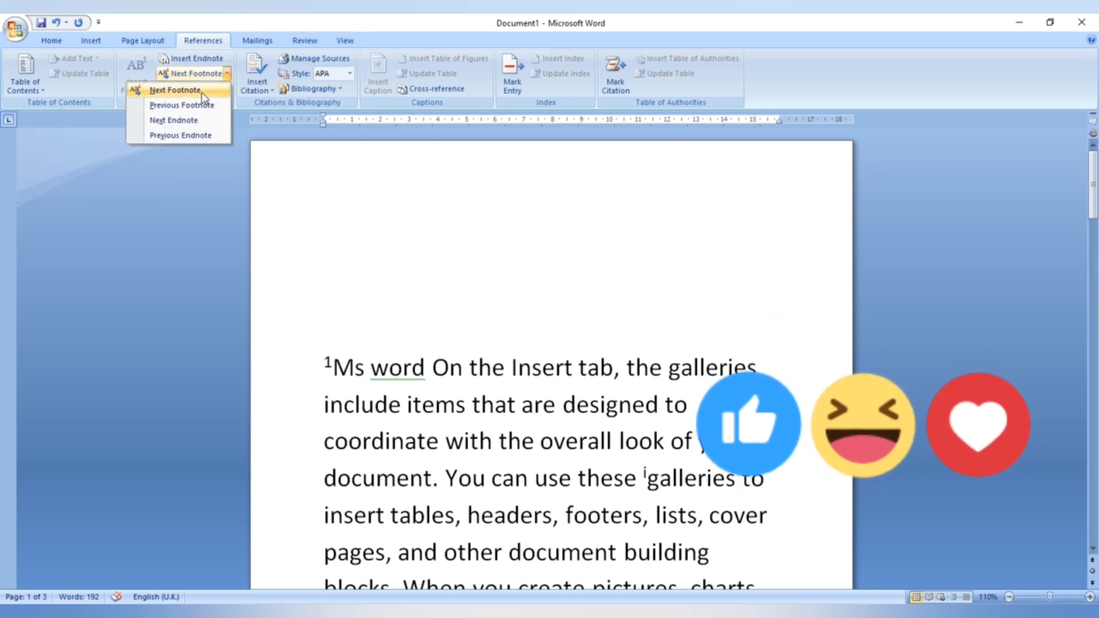
pyautogui.click(203, 92)
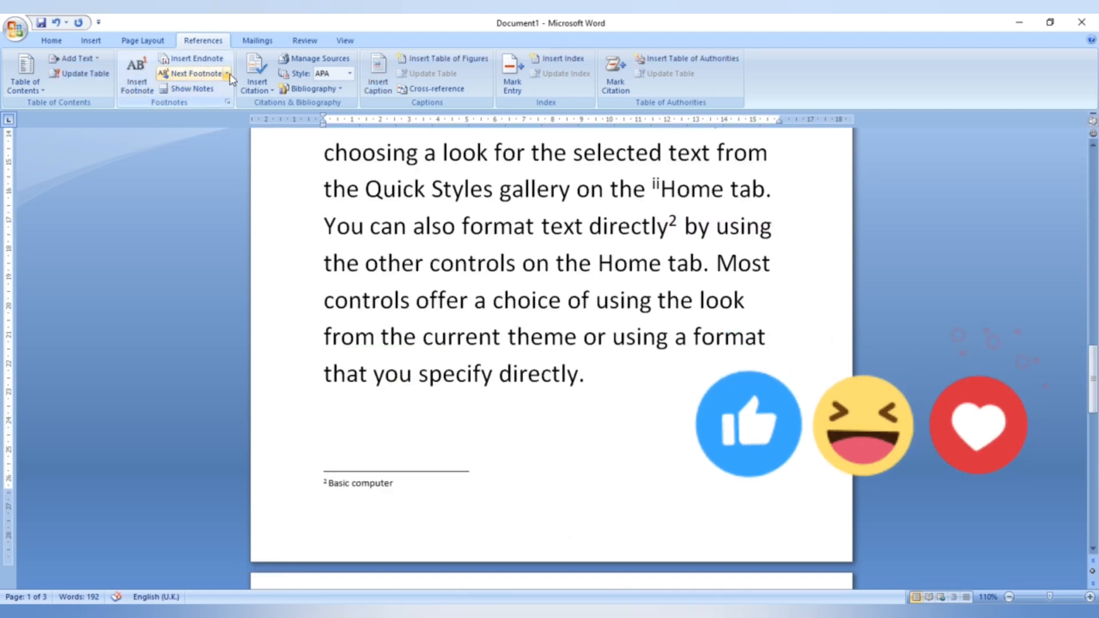
pyautogui.click(228, 74)
pyautogui.click(182, 106)
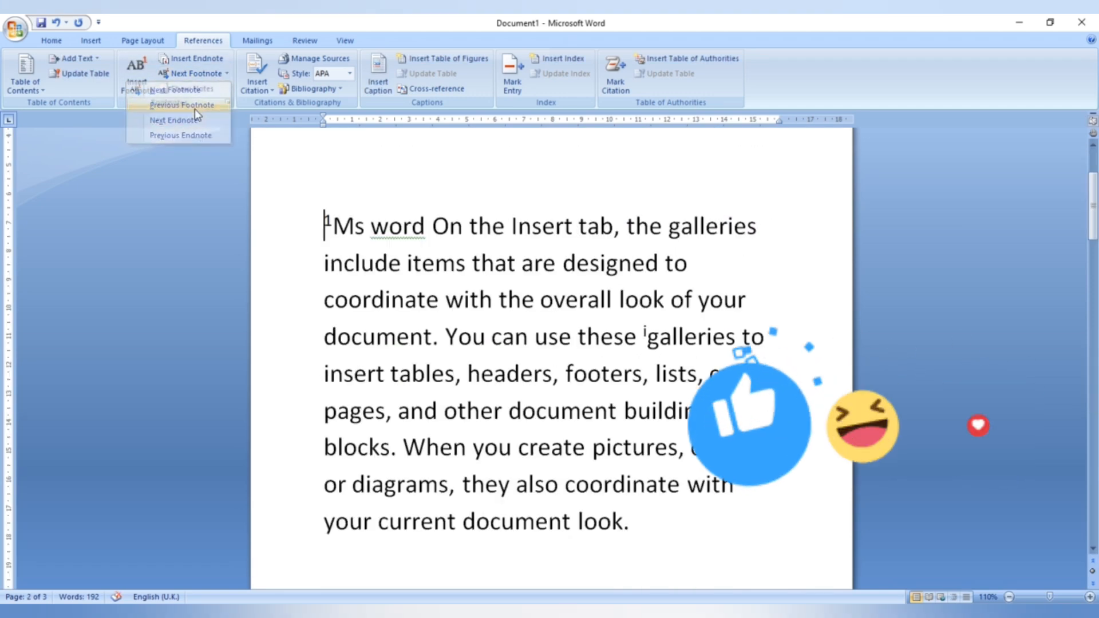
# - From the start of the first page, go to the next endnote mark and on to the endnote mark before "Home tab"
pyautogui.click(227, 74)
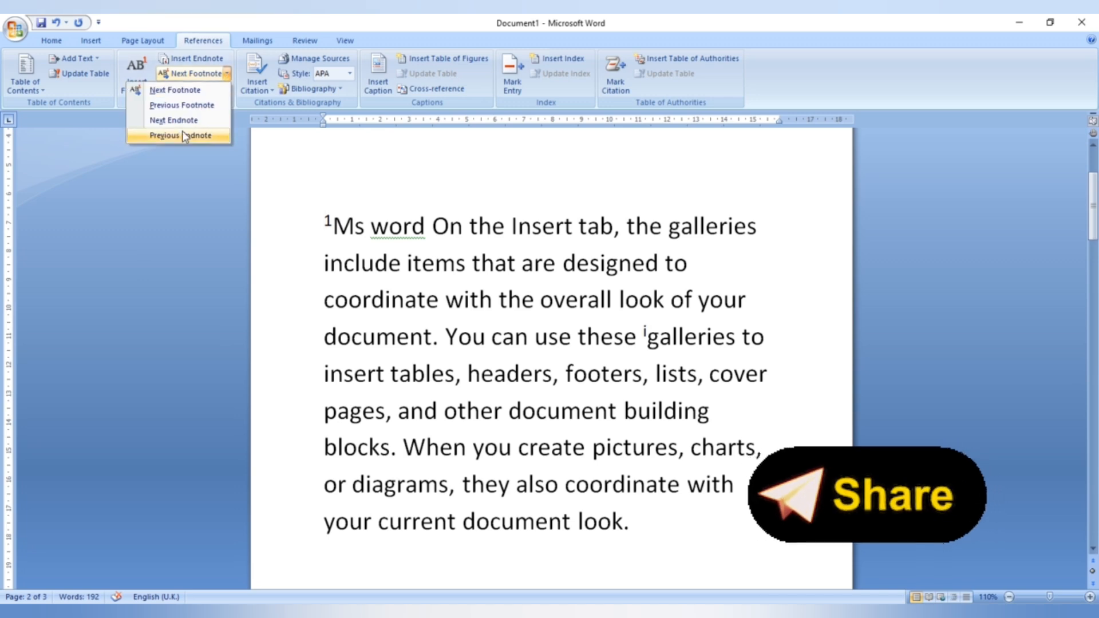
pyautogui.click(183, 121)
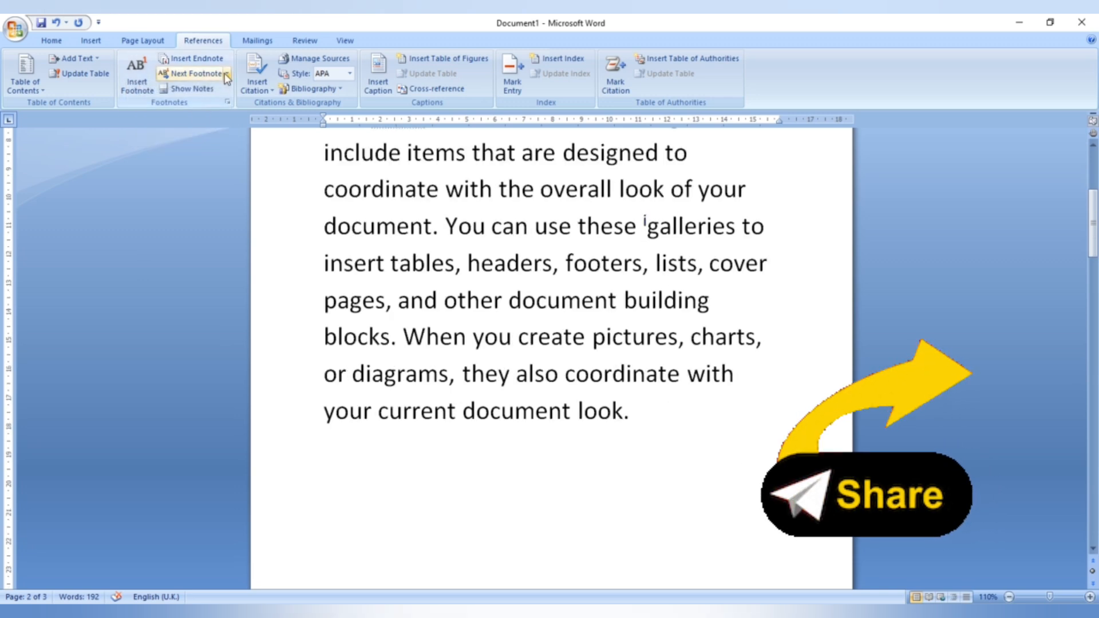
pyautogui.click(227, 75)
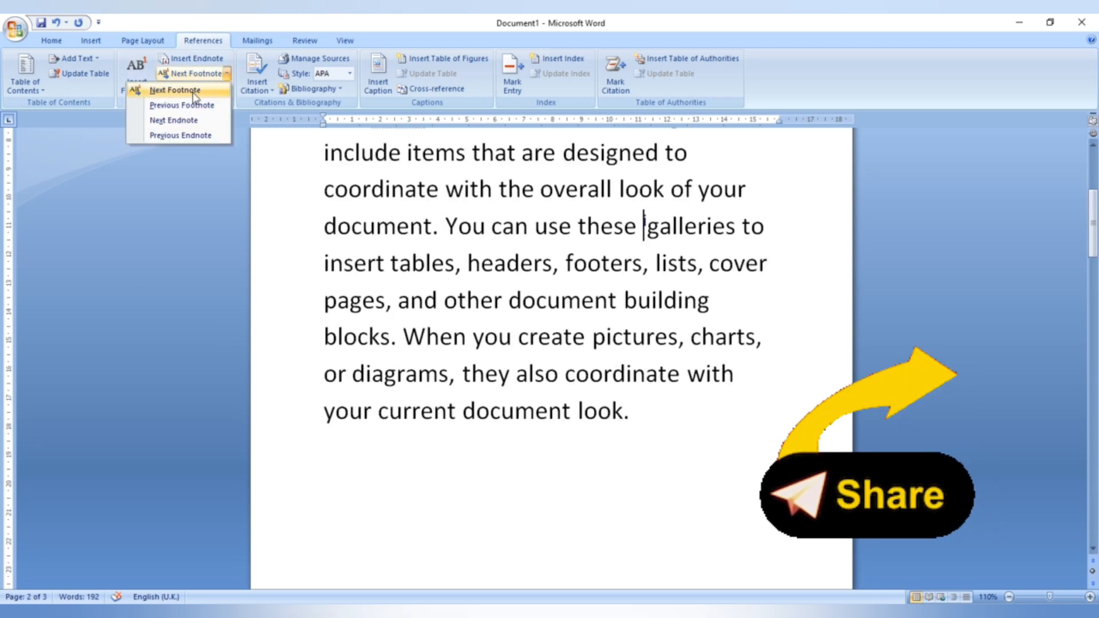
pyautogui.click(184, 135)
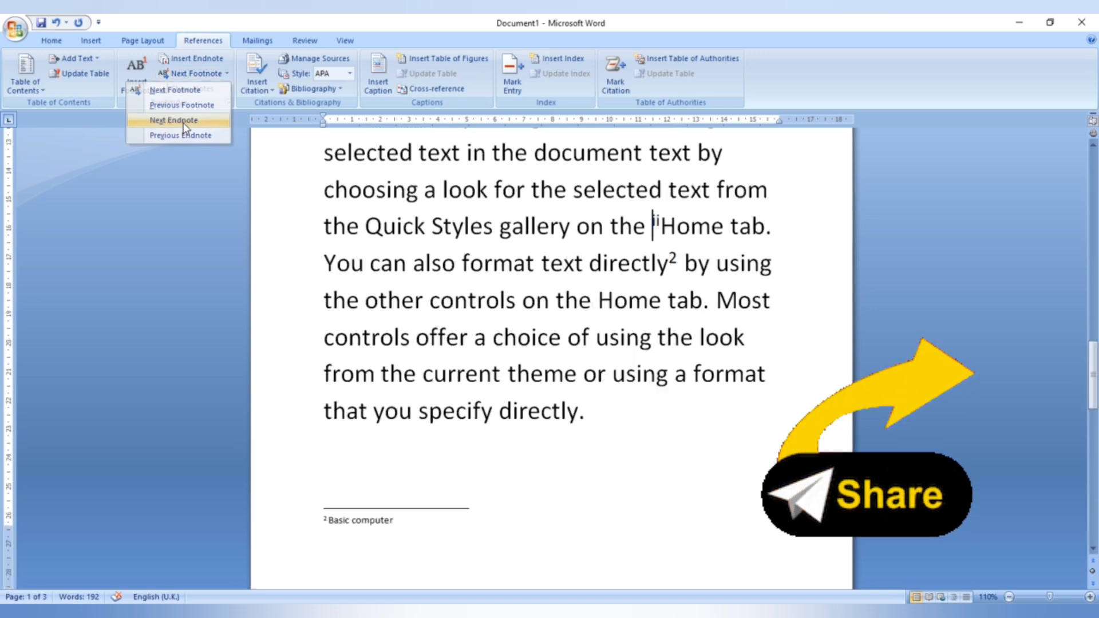
# - Go to the next footnote mark, the one after "directly" in the sentence about formatting text
pyautogui.click(226, 74)
pyautogui.click(186, 89)
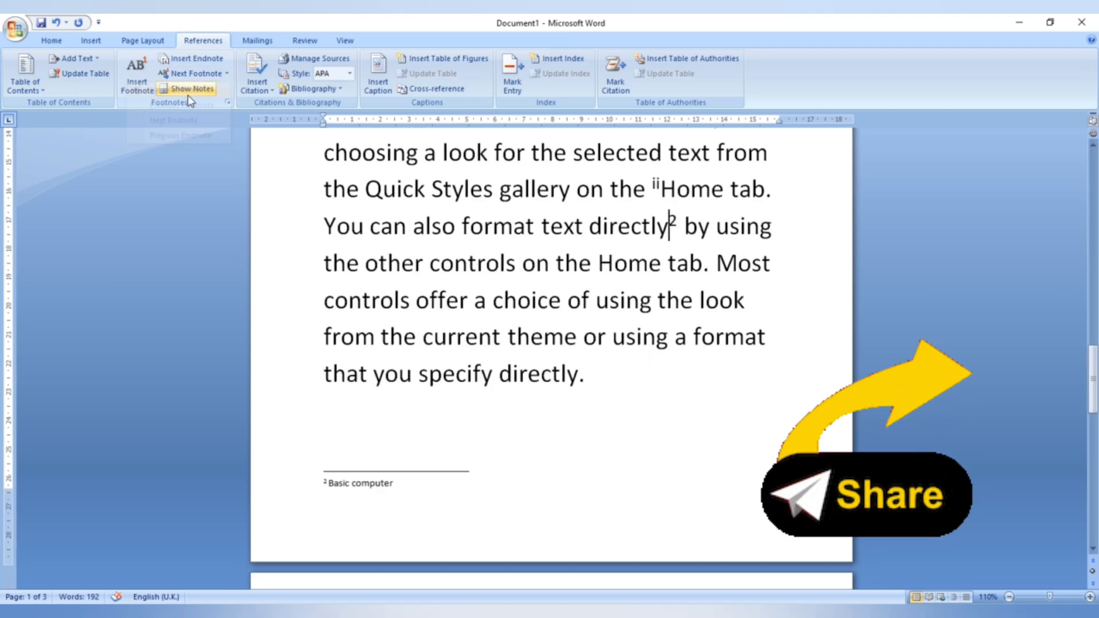
pyautogui.click(226, 73)
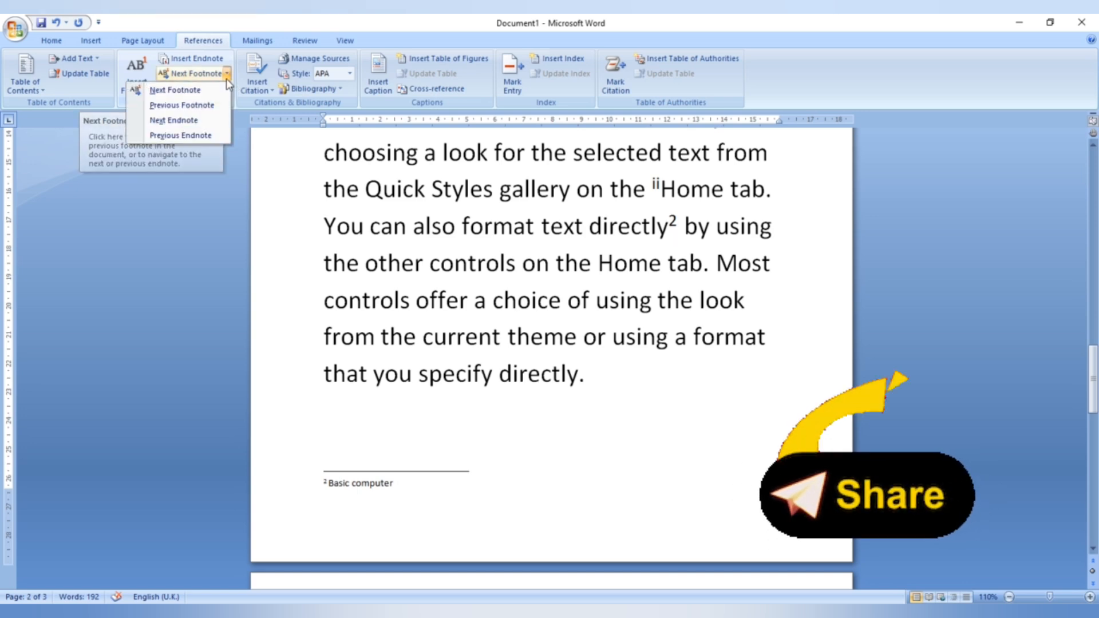
pyautogui.click(191, 133)
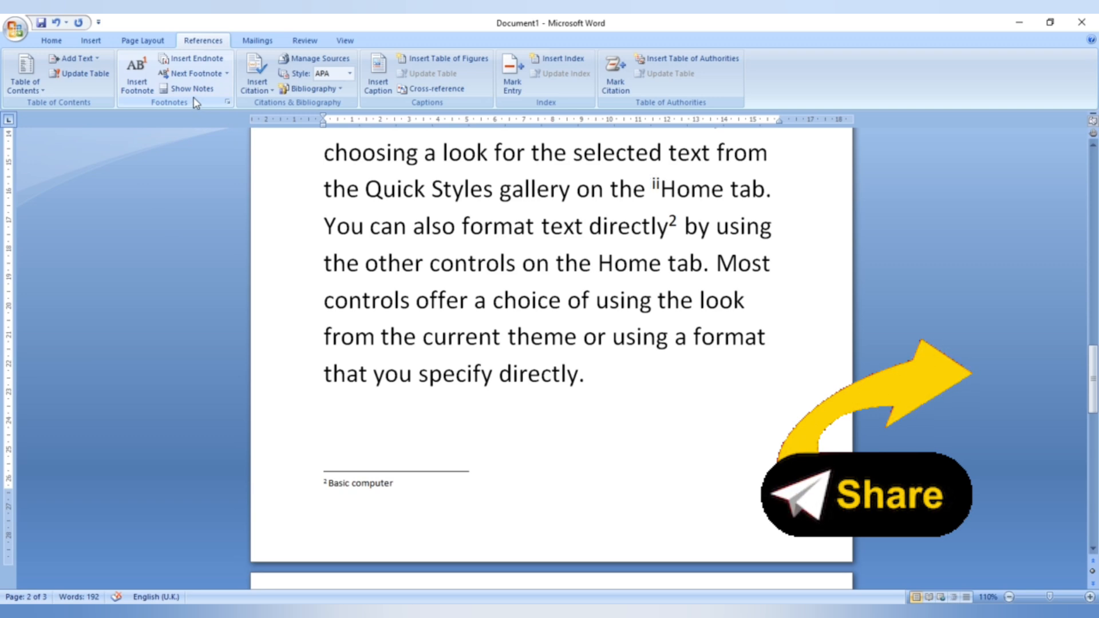
# - Show the document's notes using the option to view the footnote area
pyautogui.click(196, 88)
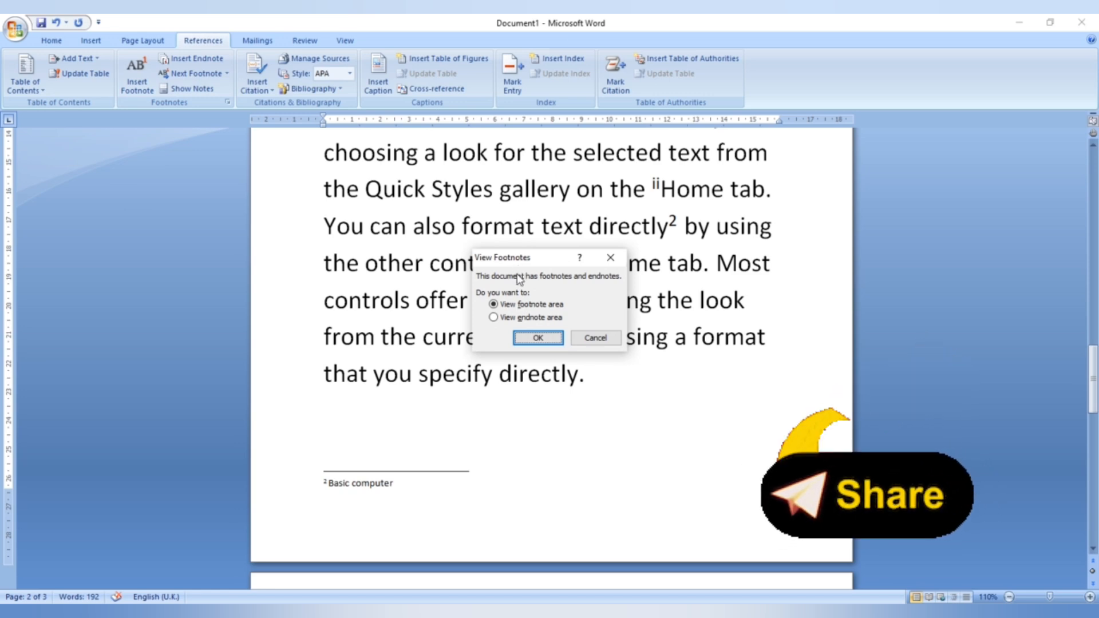
pyautogui.click(493, 304)
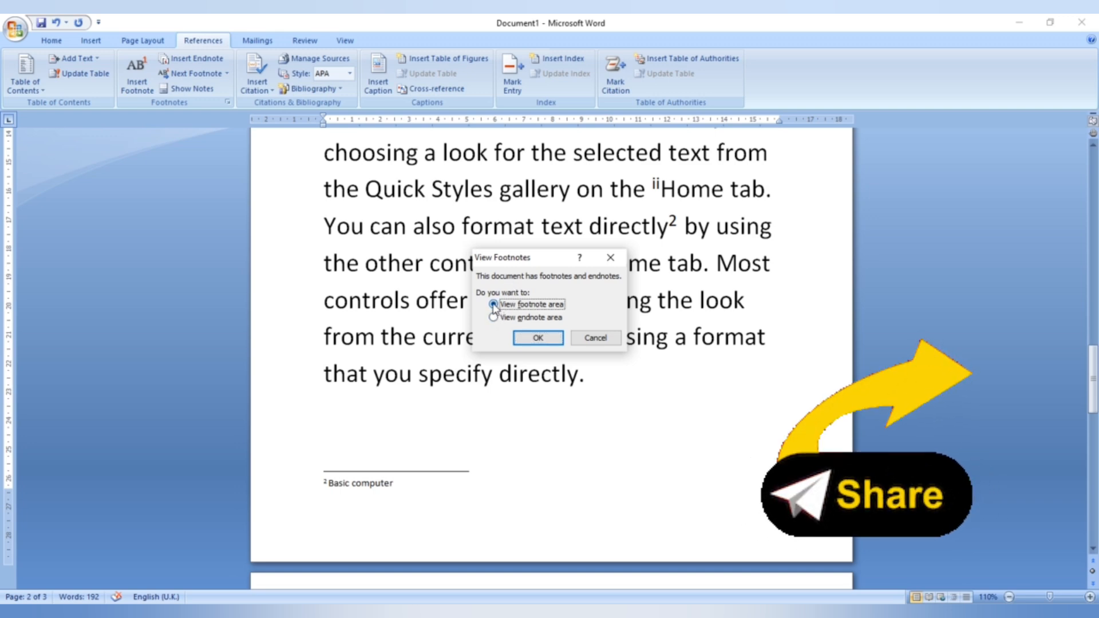
pyautogui.click(535, 339)
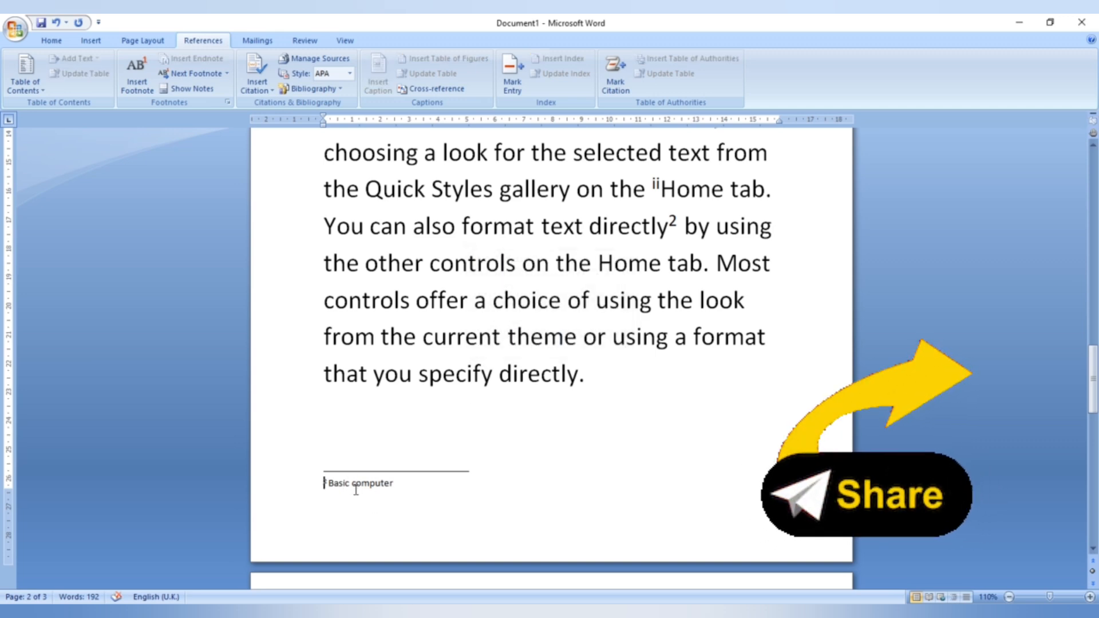
# - Show the notes using the option to view the endnote area and place the insertion point at the end of the "hygyhty" endnote
pyautogui.click(213, 89)
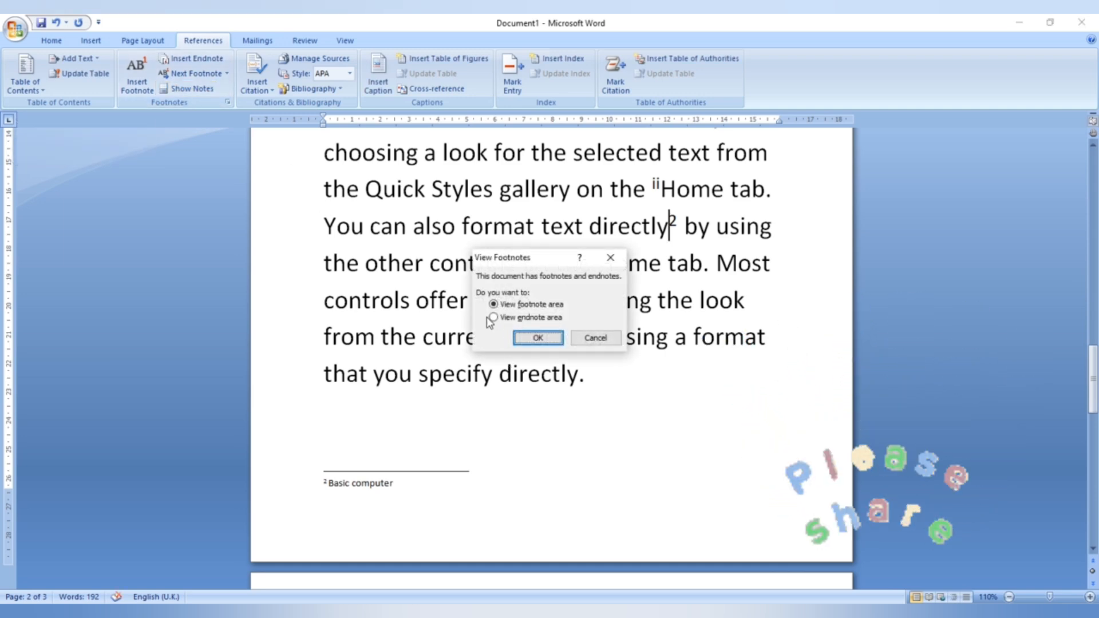
pyautogui.click(493, 318)
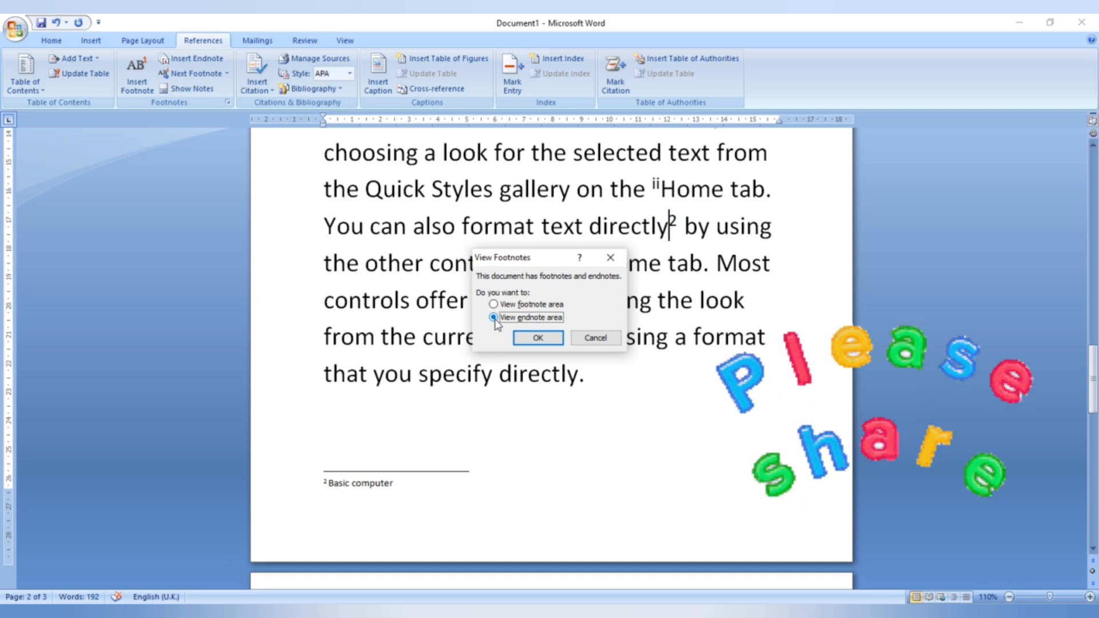
pyautogui.click(531, 339)
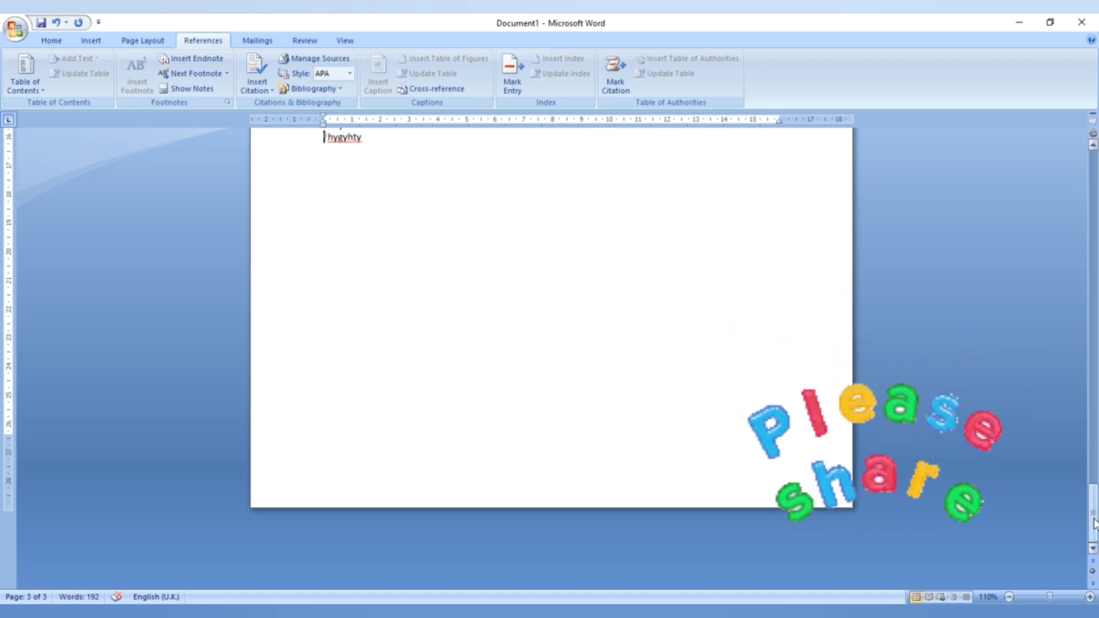
pyautogui.moveTo(1093, 517); pyautogui.dragTo(1093, 490)
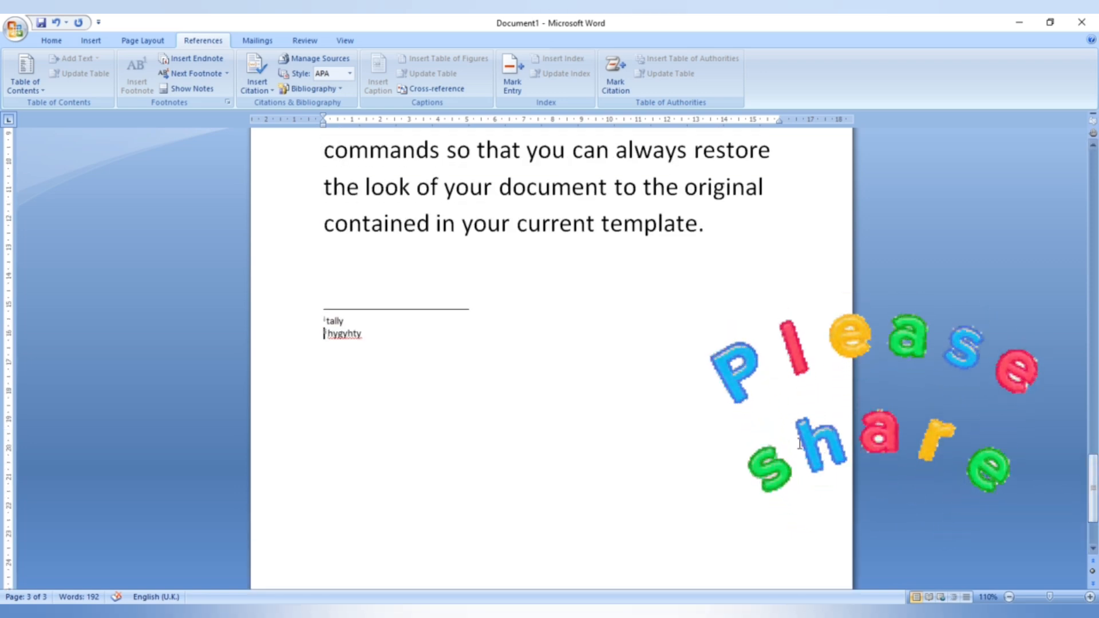
pyautogui.click(370, 337)
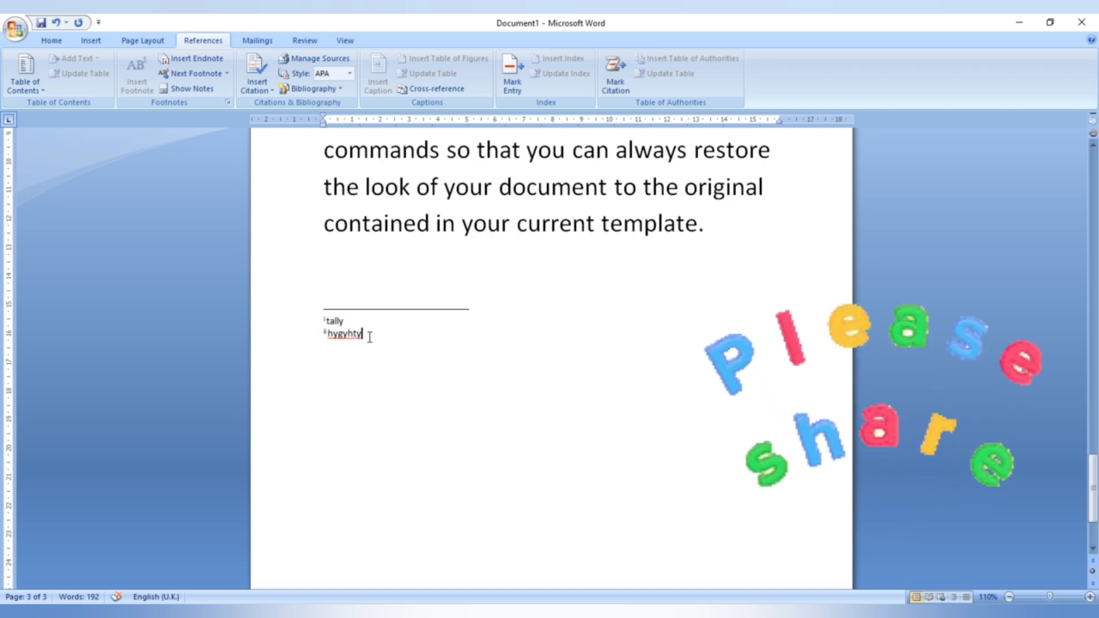
pyautogui.moveTo(1090, 481); pyautogui.dragTo(1060, 189)
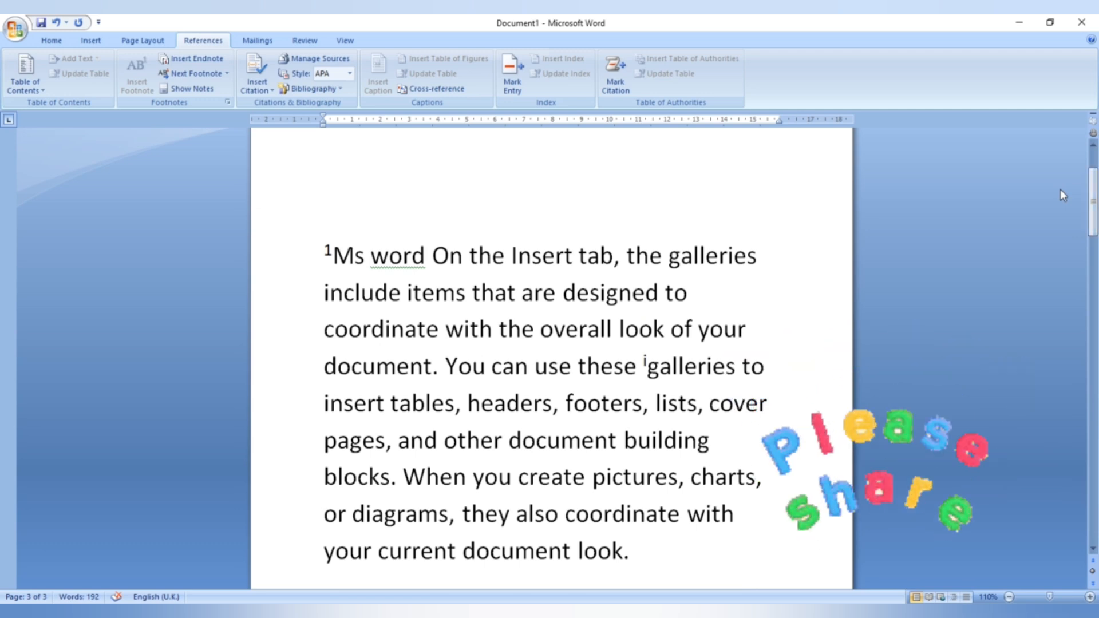